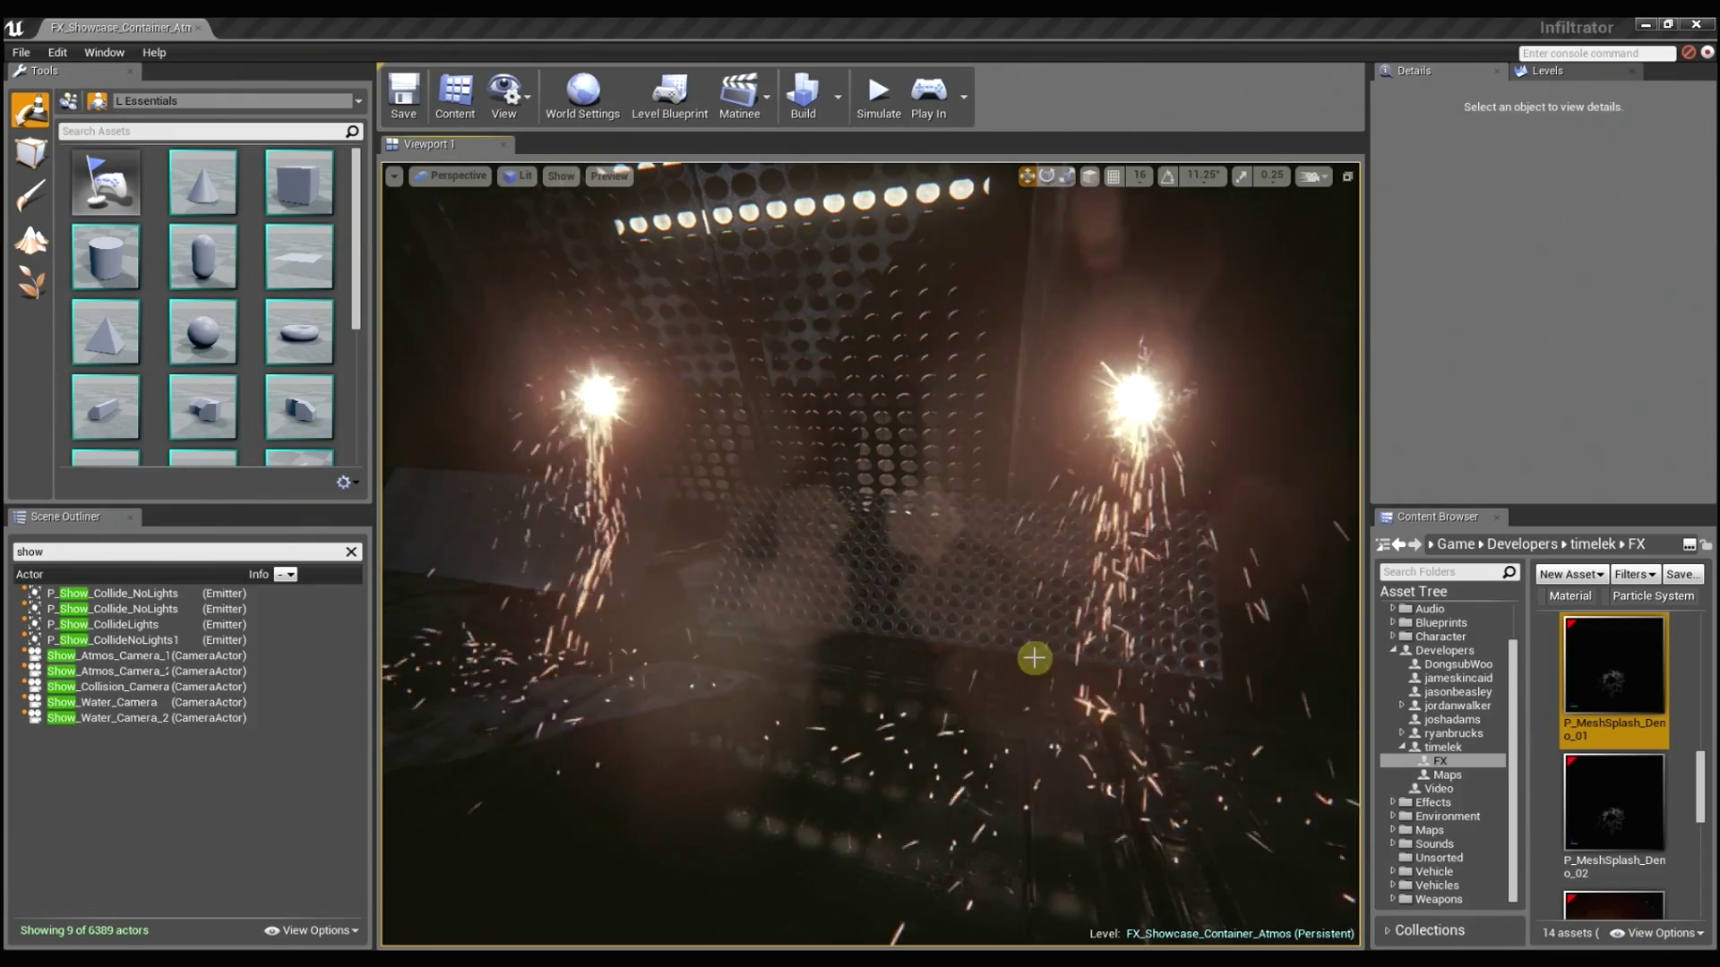
Switch the viewport to the Scene Depth buffer visualization and orbit around the container
mouse_move(1033, 657)
right_down()
mouse_move(967, 645)
mouse_move(1056, 656)
right_up()
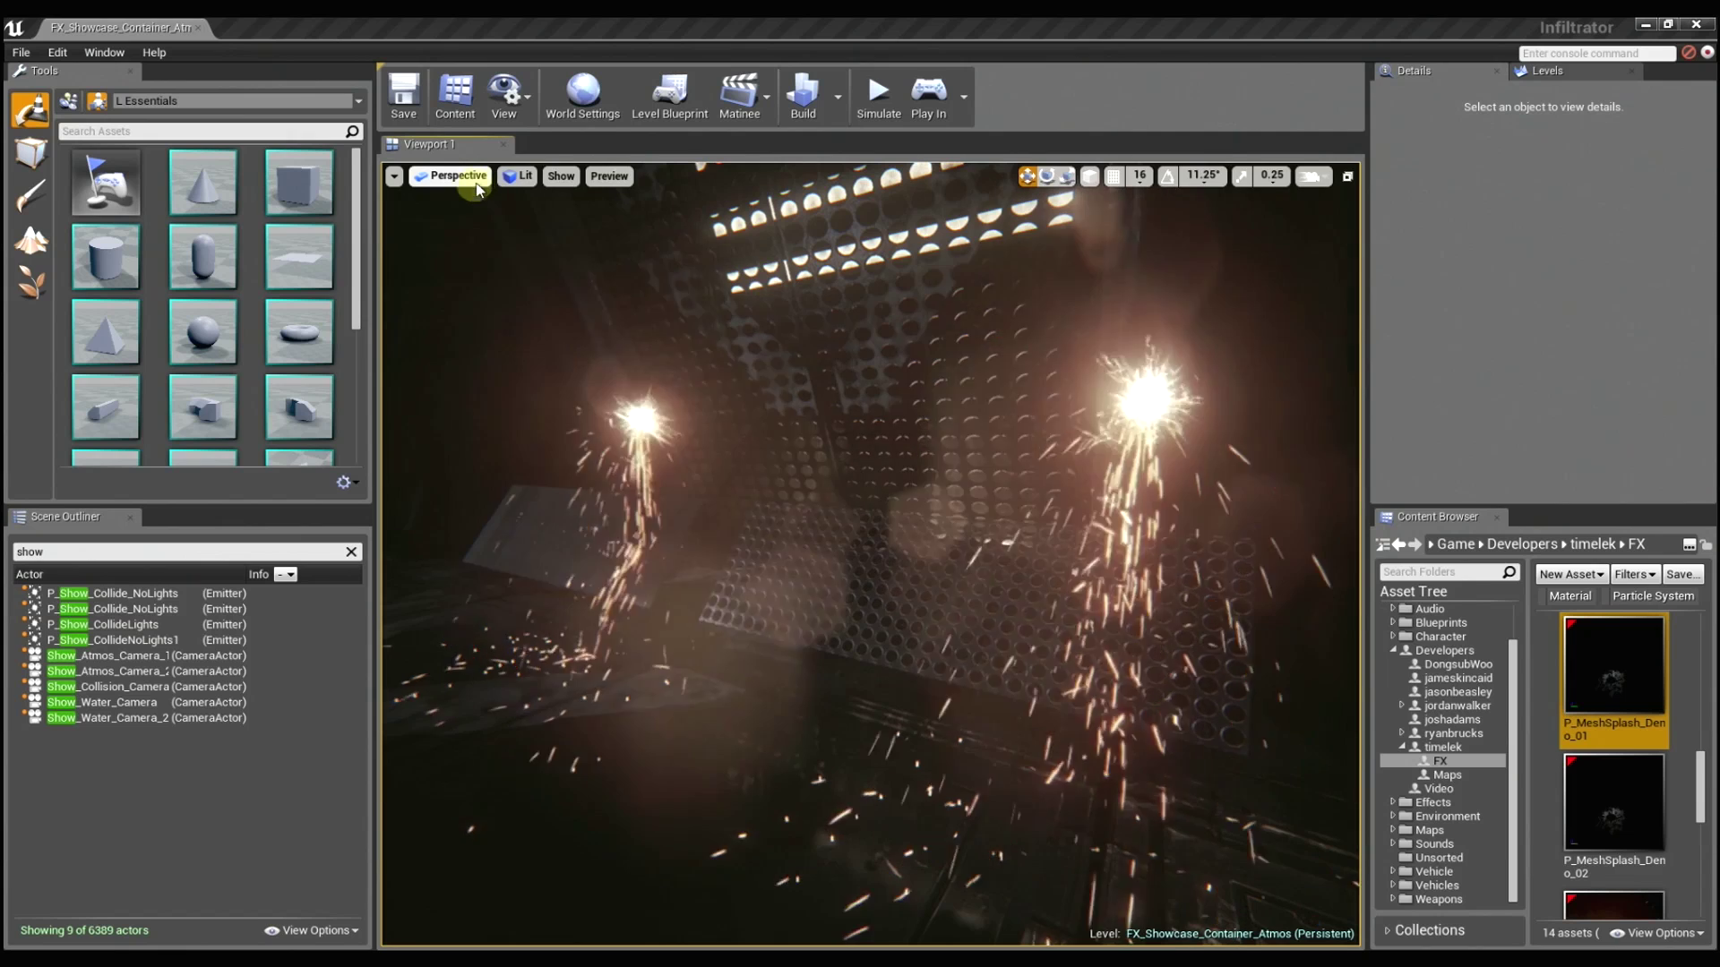
click(522, 176)
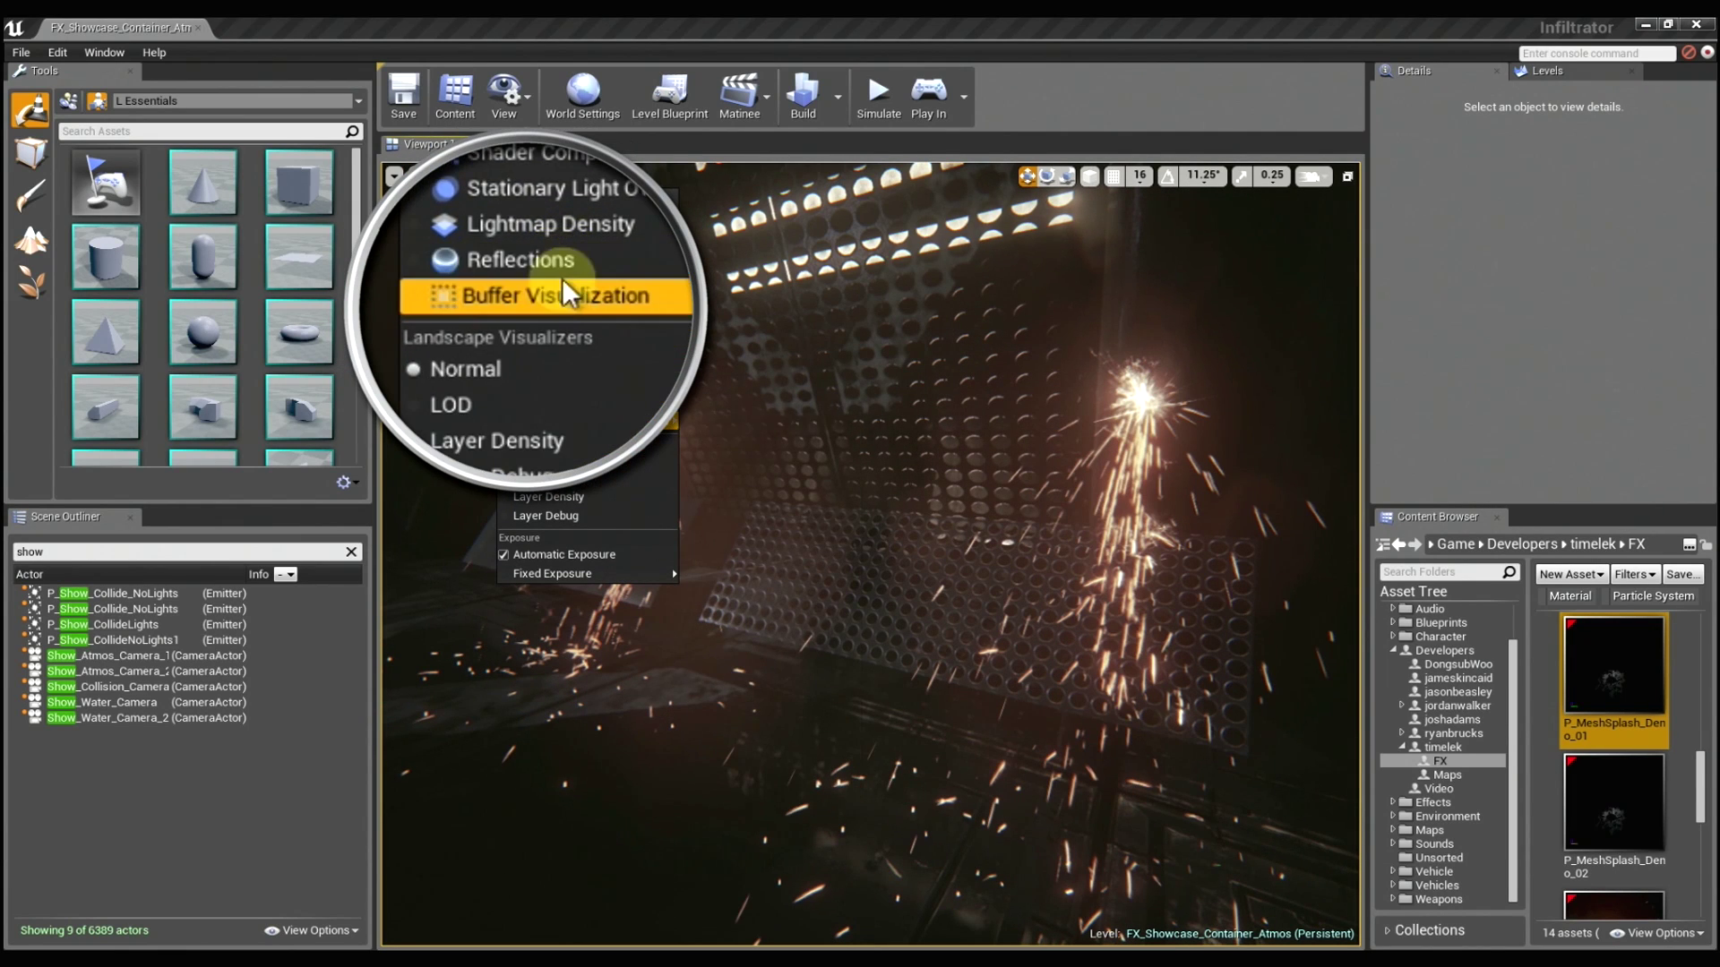
mouse_move(582, 425)
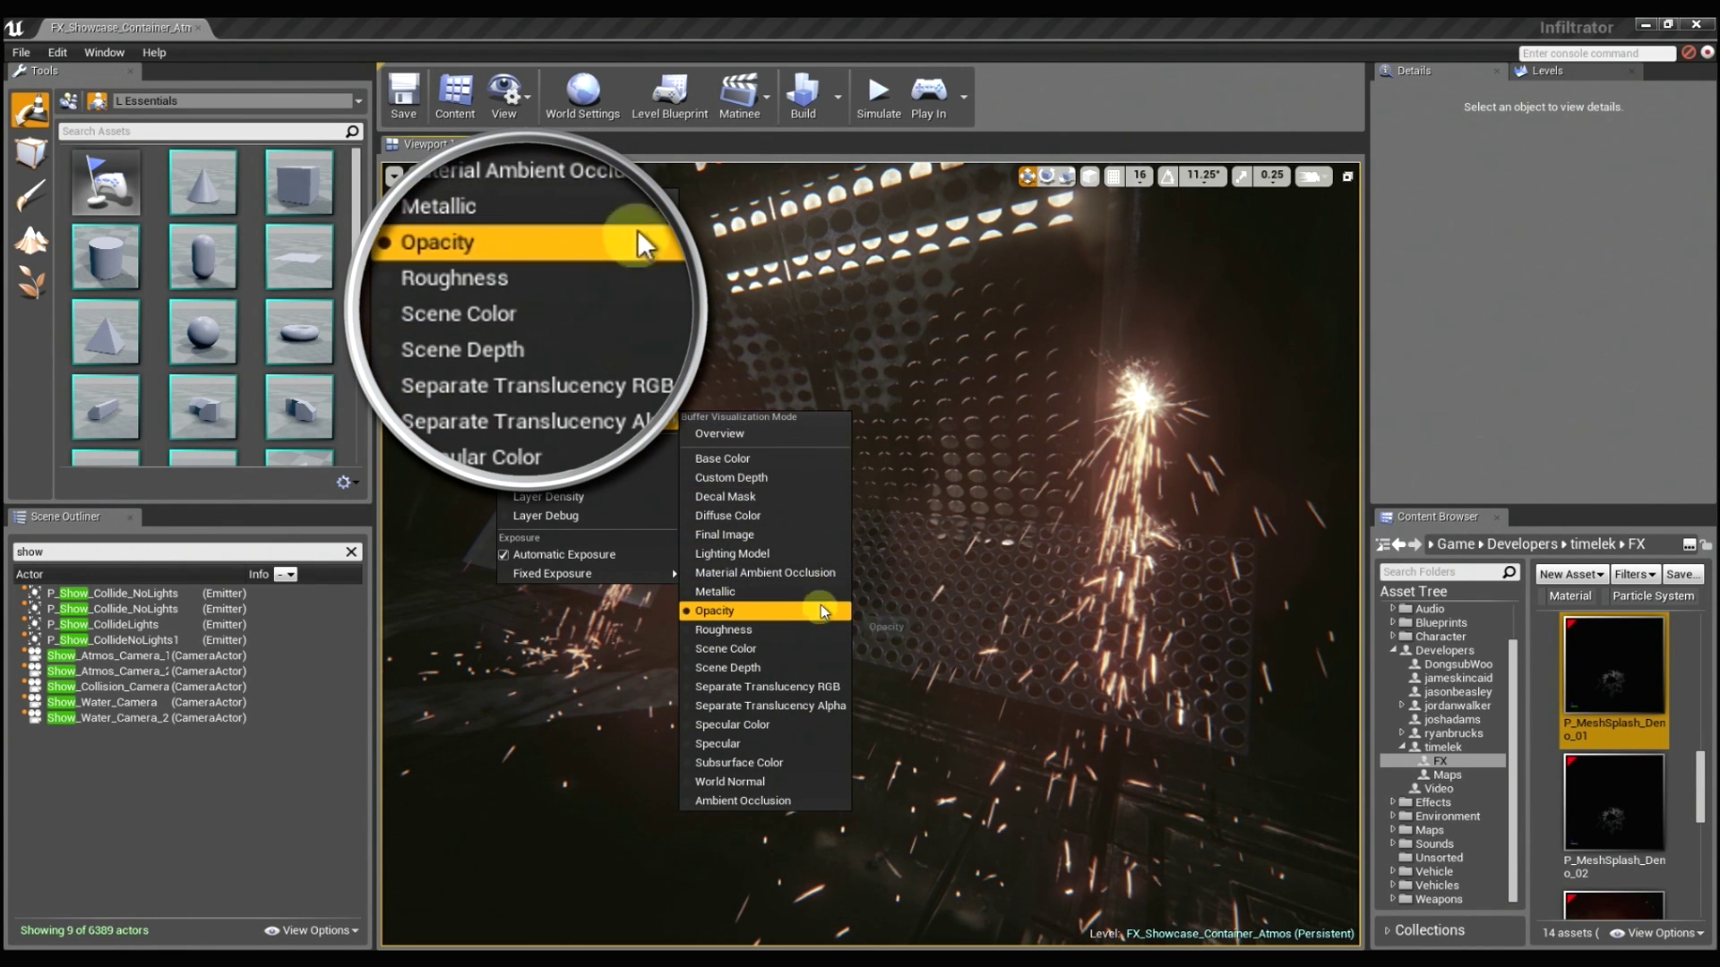
click(797, 668)
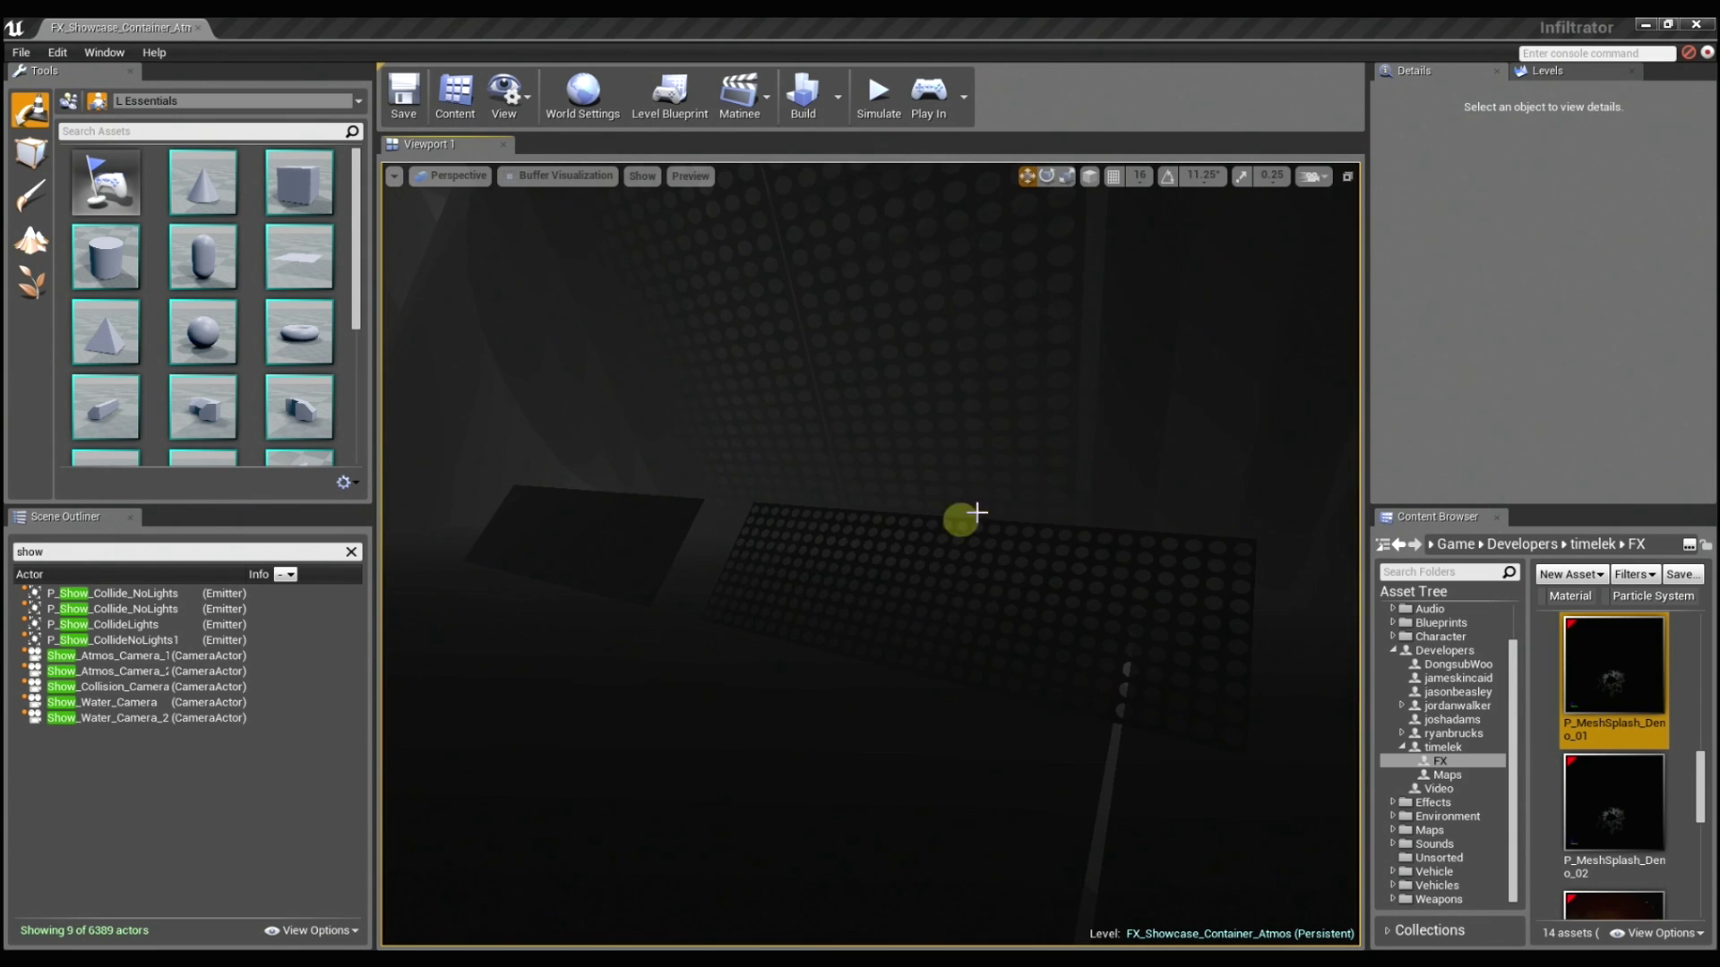
drag(945, 456, 943, 457)
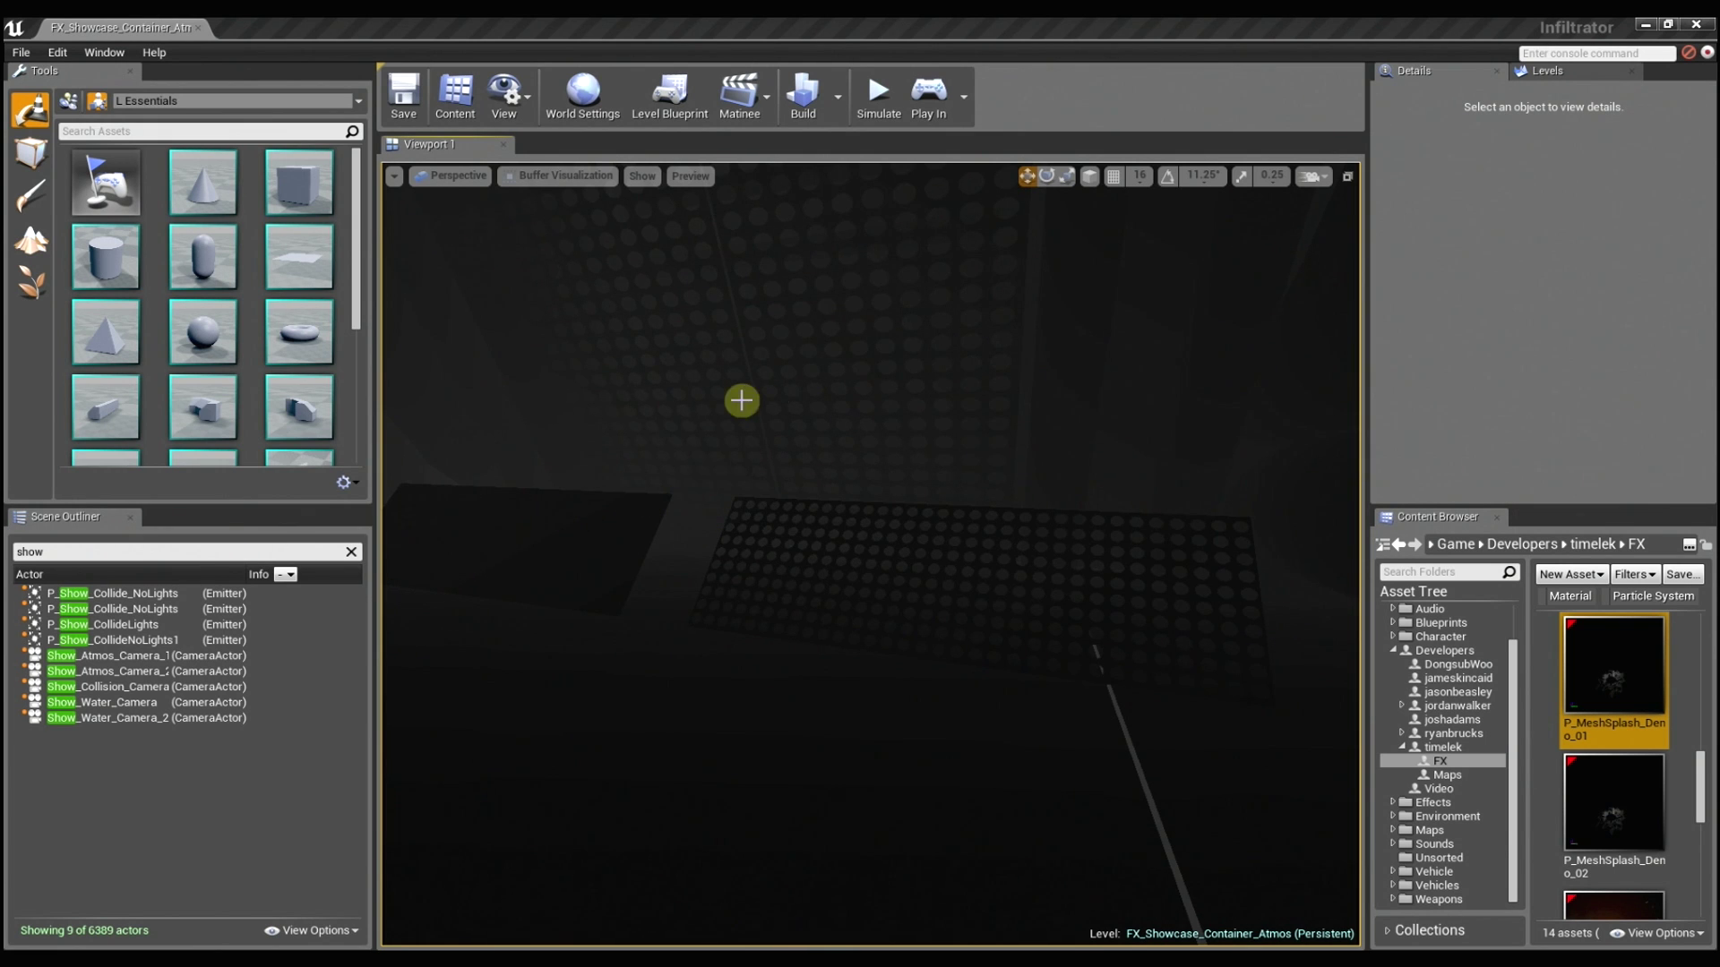
click(548, 177)
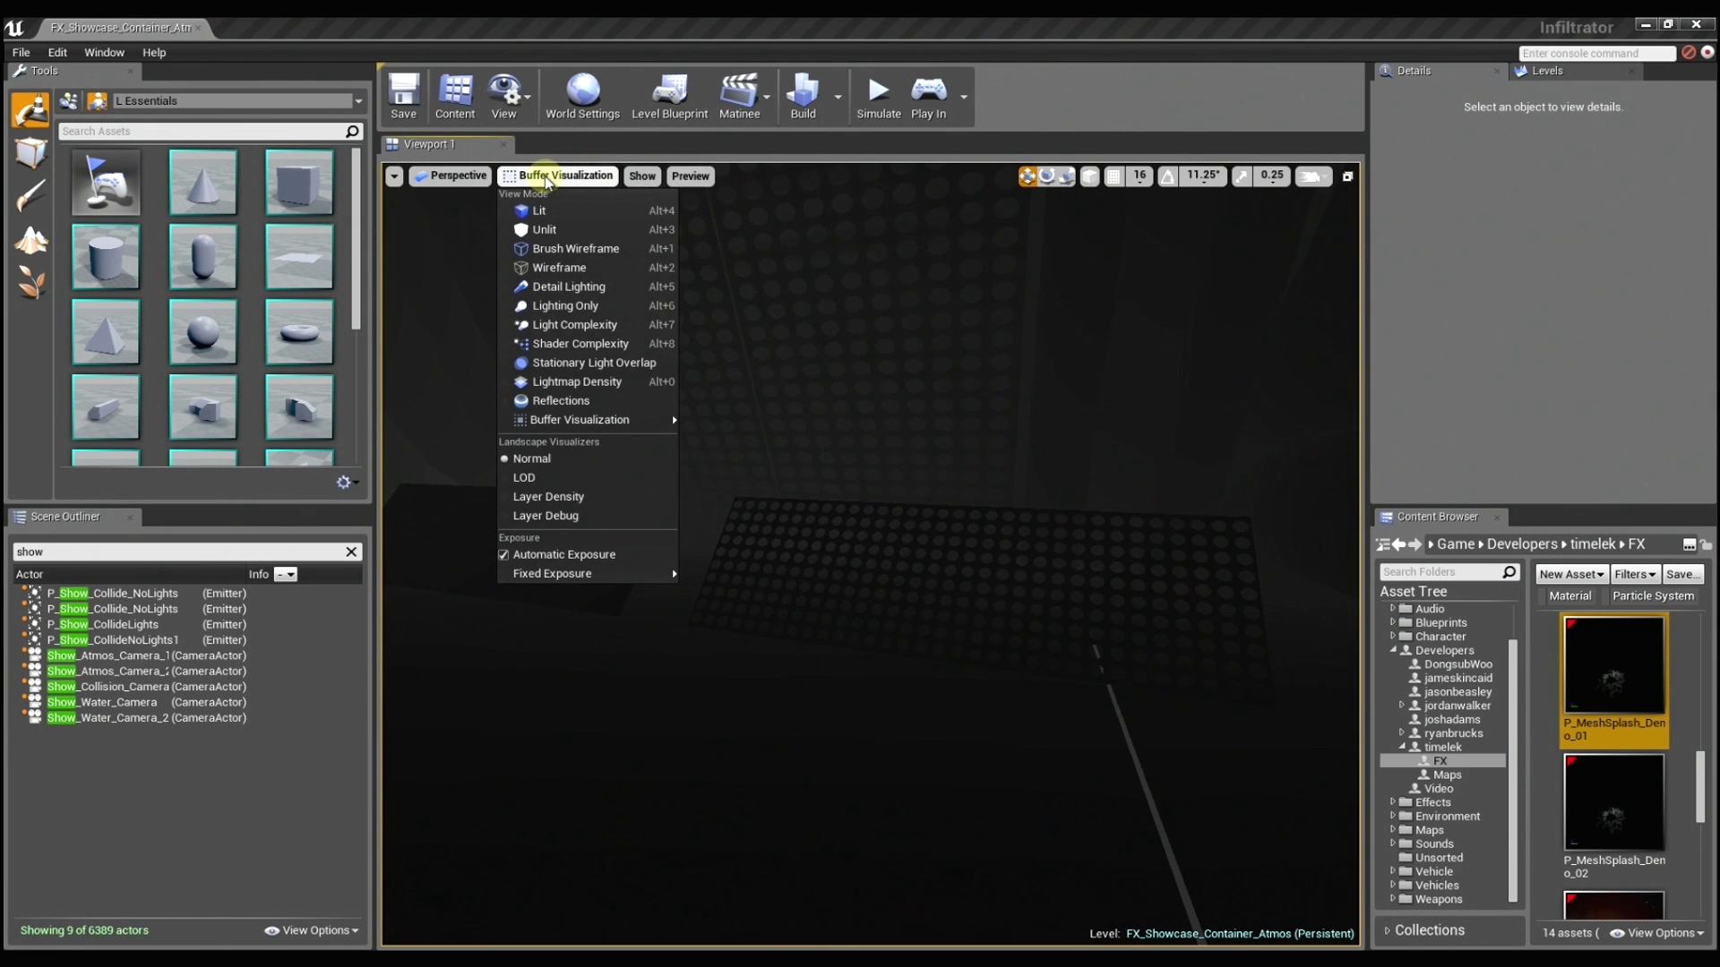
click(547, 178)
Compare Lit and Lighting Only view modes, ending in Lit, while orbiting toward the spark emitters
key(alt+4)
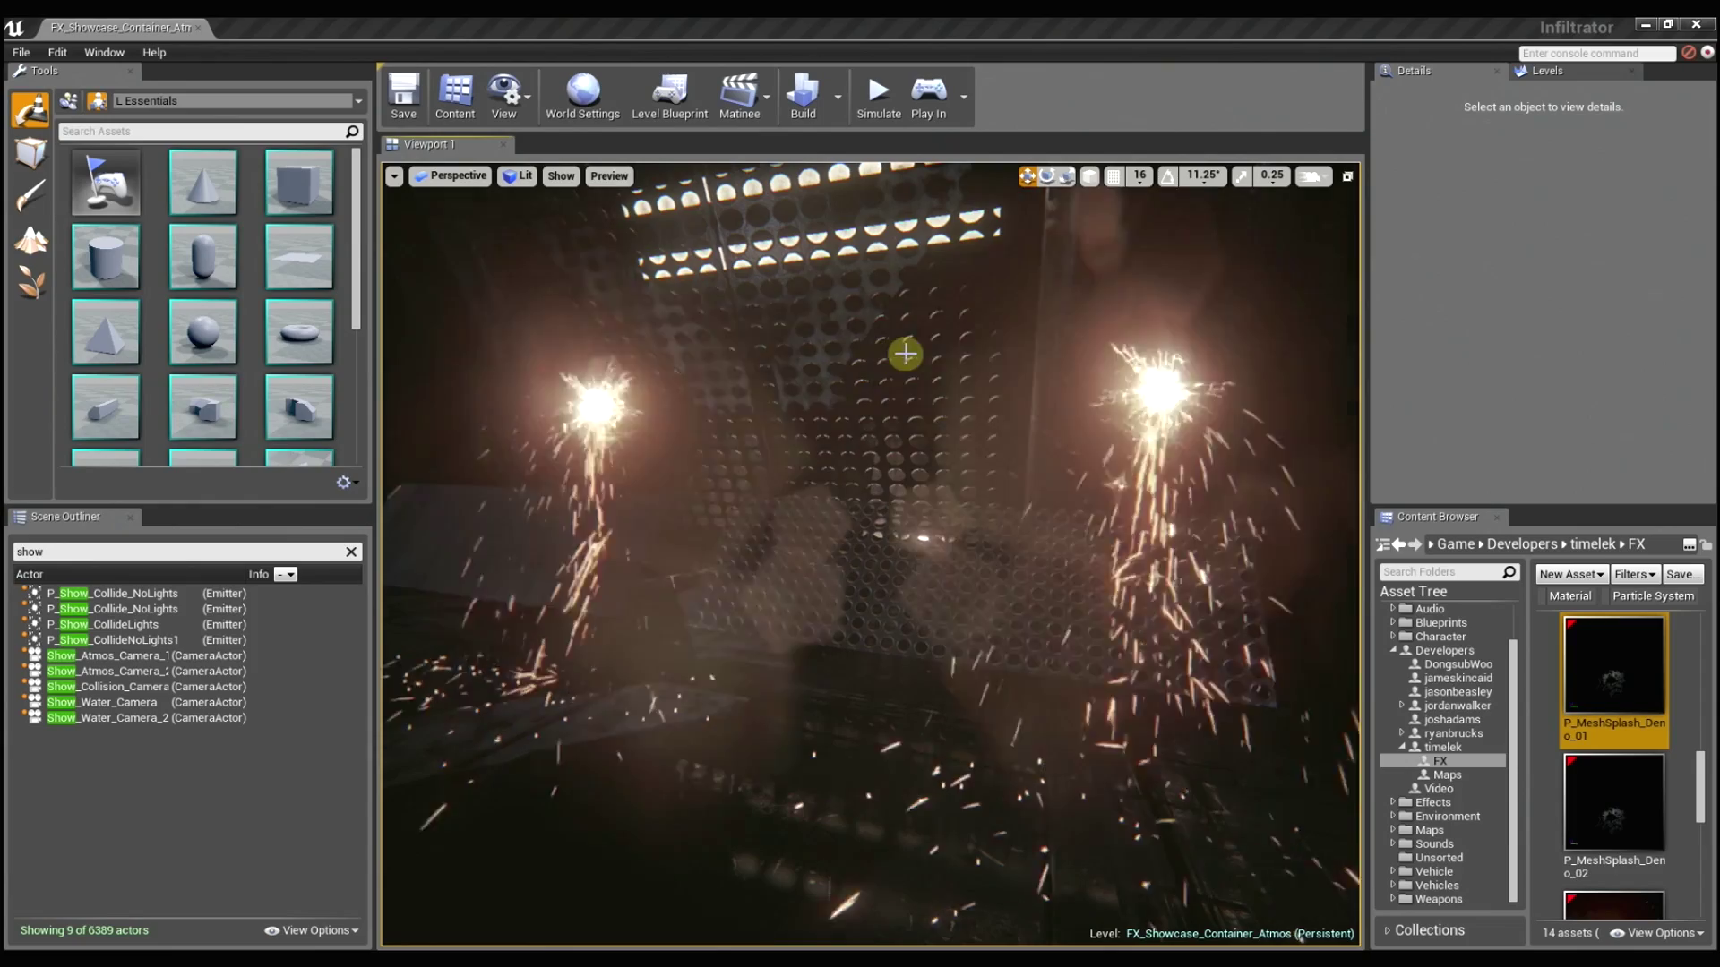
mouse_move(886, 352)
right_down()
mouse_move(863, 353)
mouse_move(941, 357)
mouse_move(849, 357)
mouse_move(876, 358)
right_up()
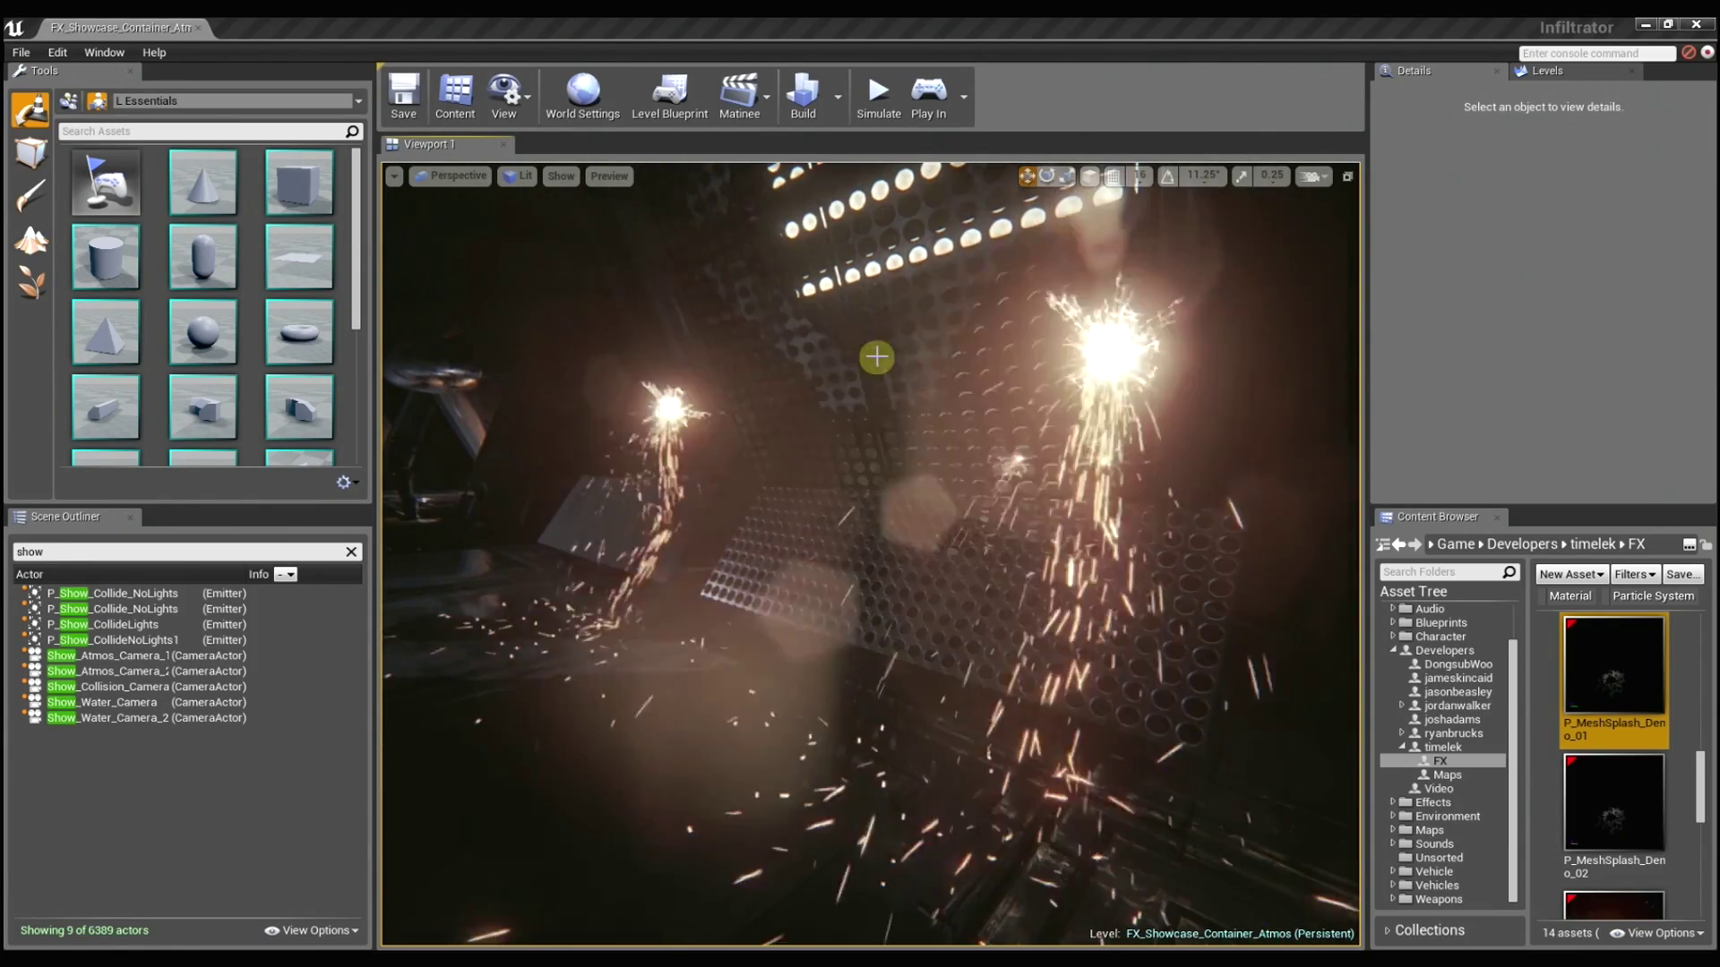
key(alt+6)
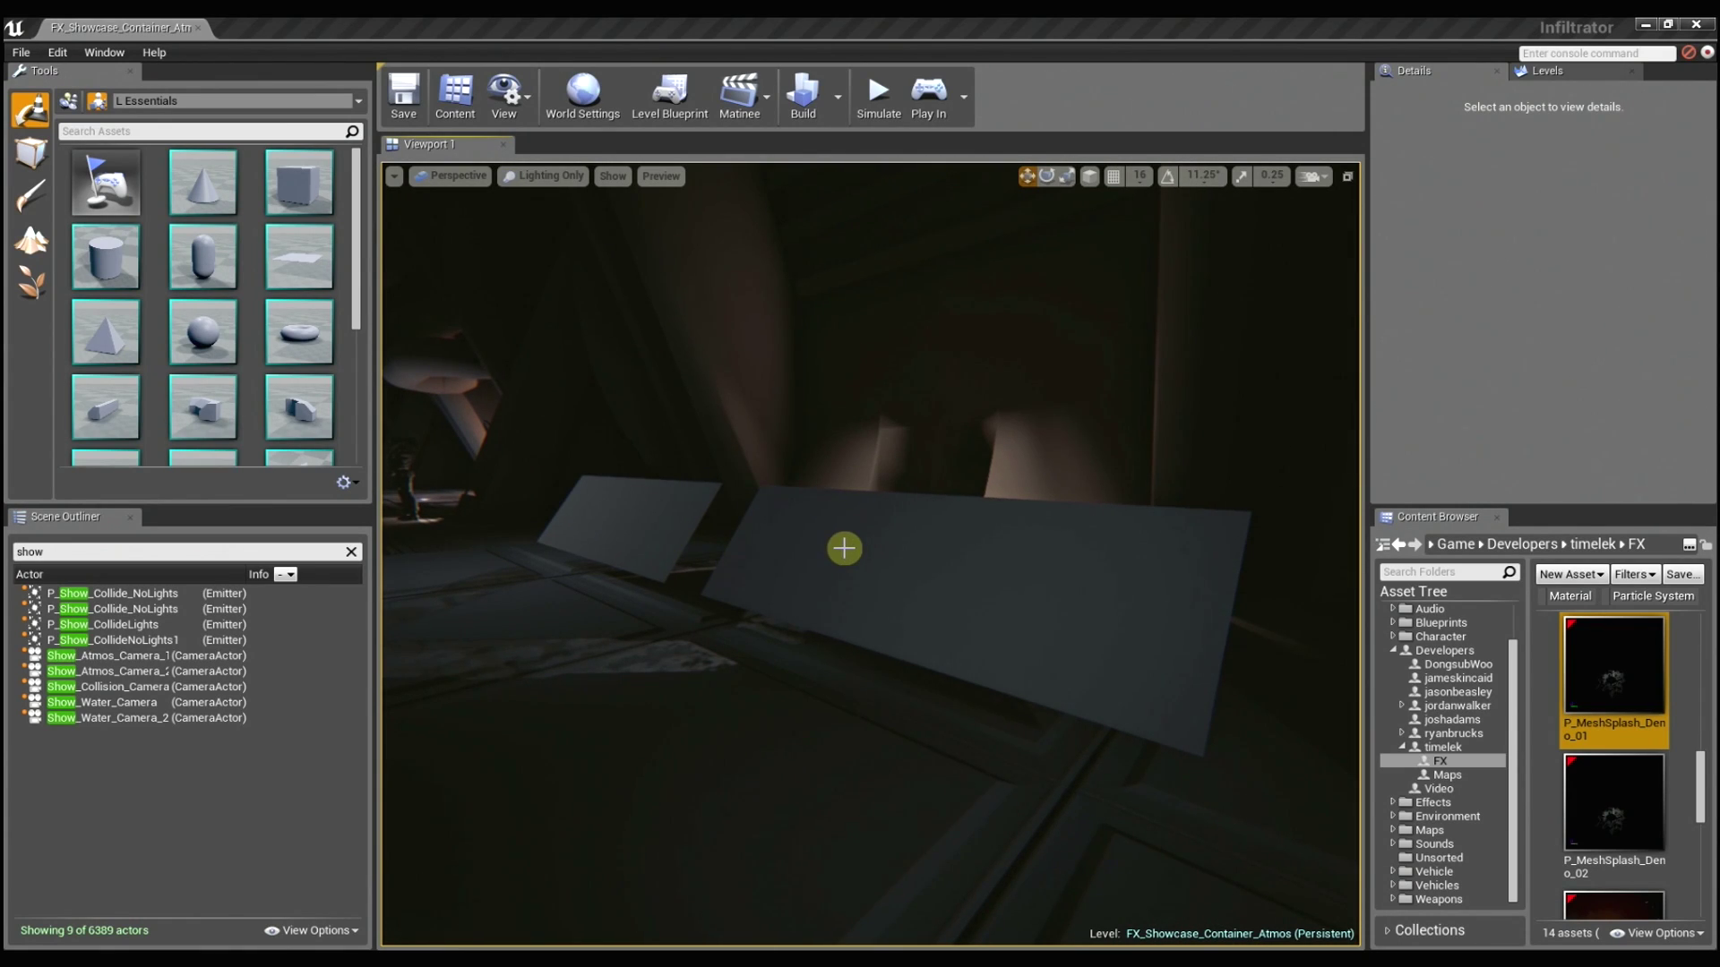
key(alt+4)
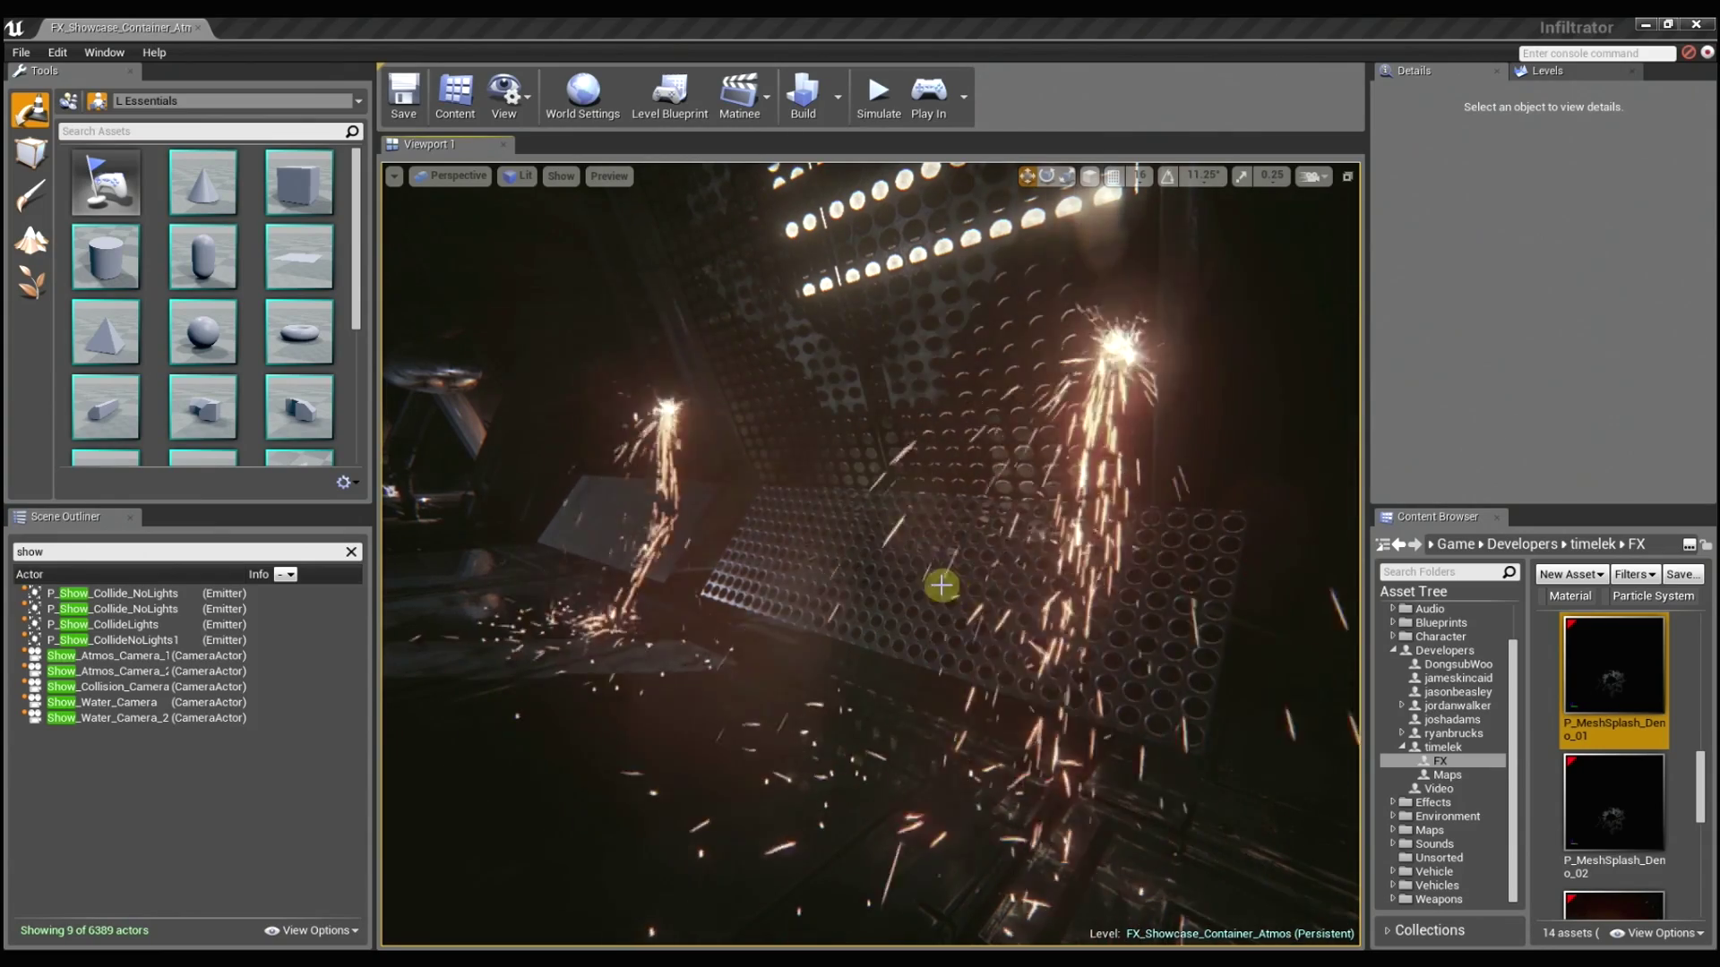
mouse_move(940, 584)
right_down()
mouse_move(918, 626)
mouse_move(872, 565)
mouse_move(971, 588)
mouse_move(879, 561)
mouse_move(925, 557)
right_up()
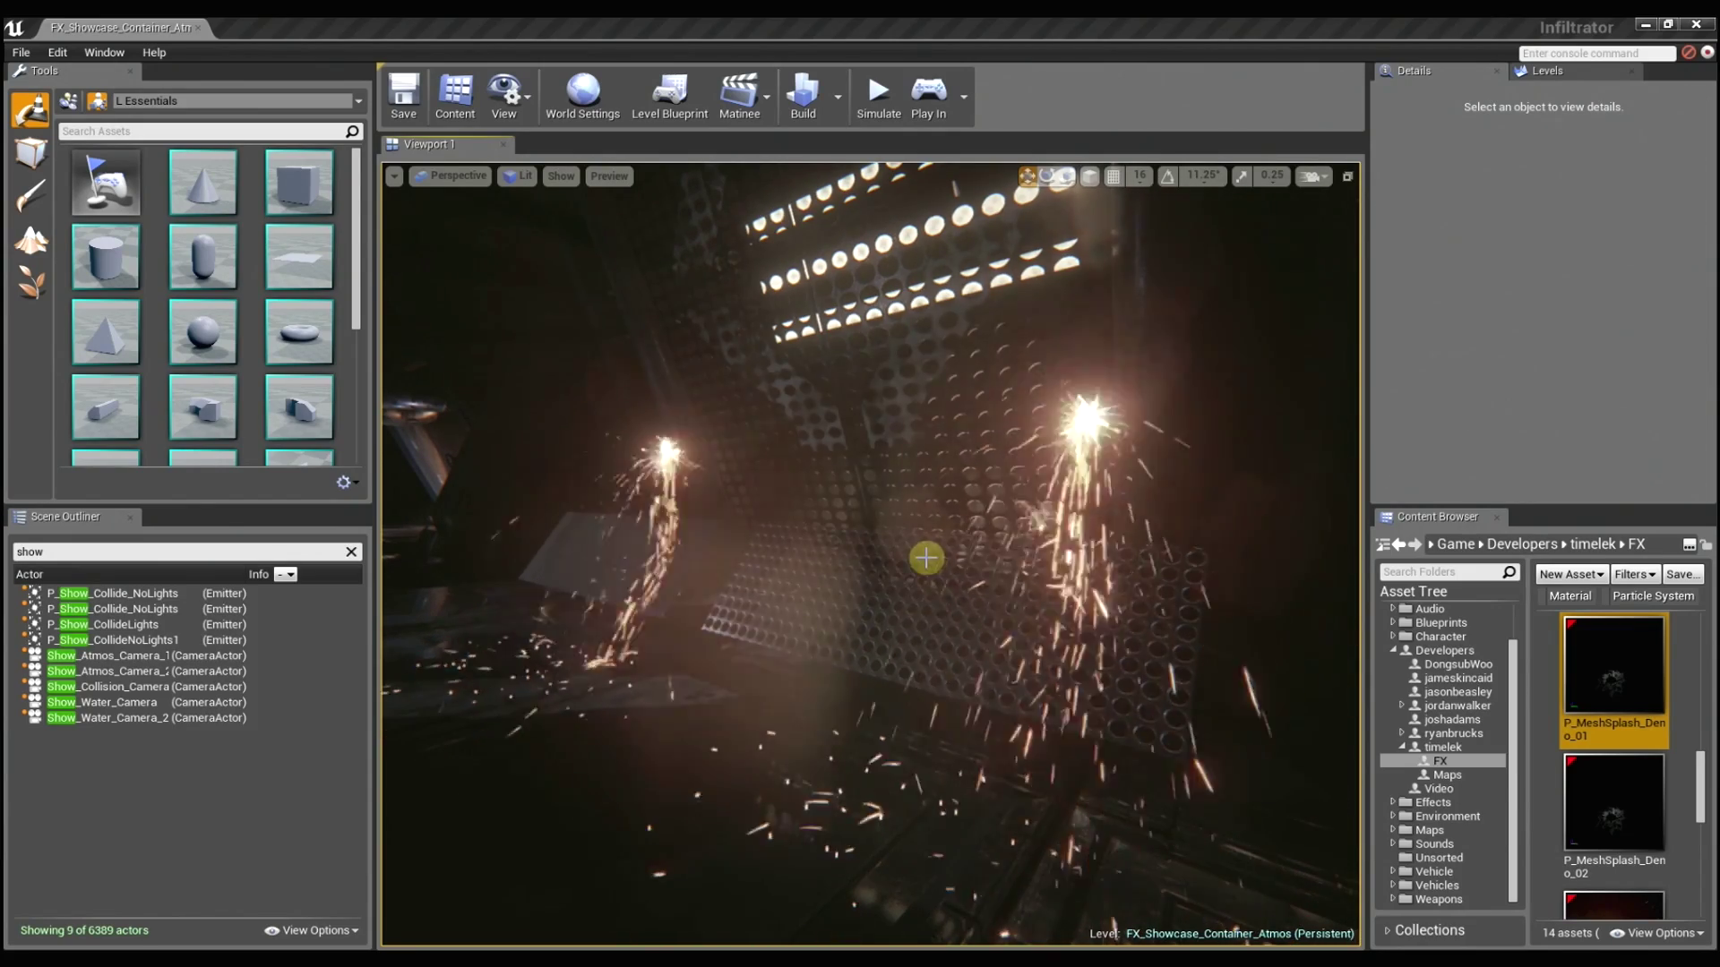
right_drag(914, 560, 916, 564)
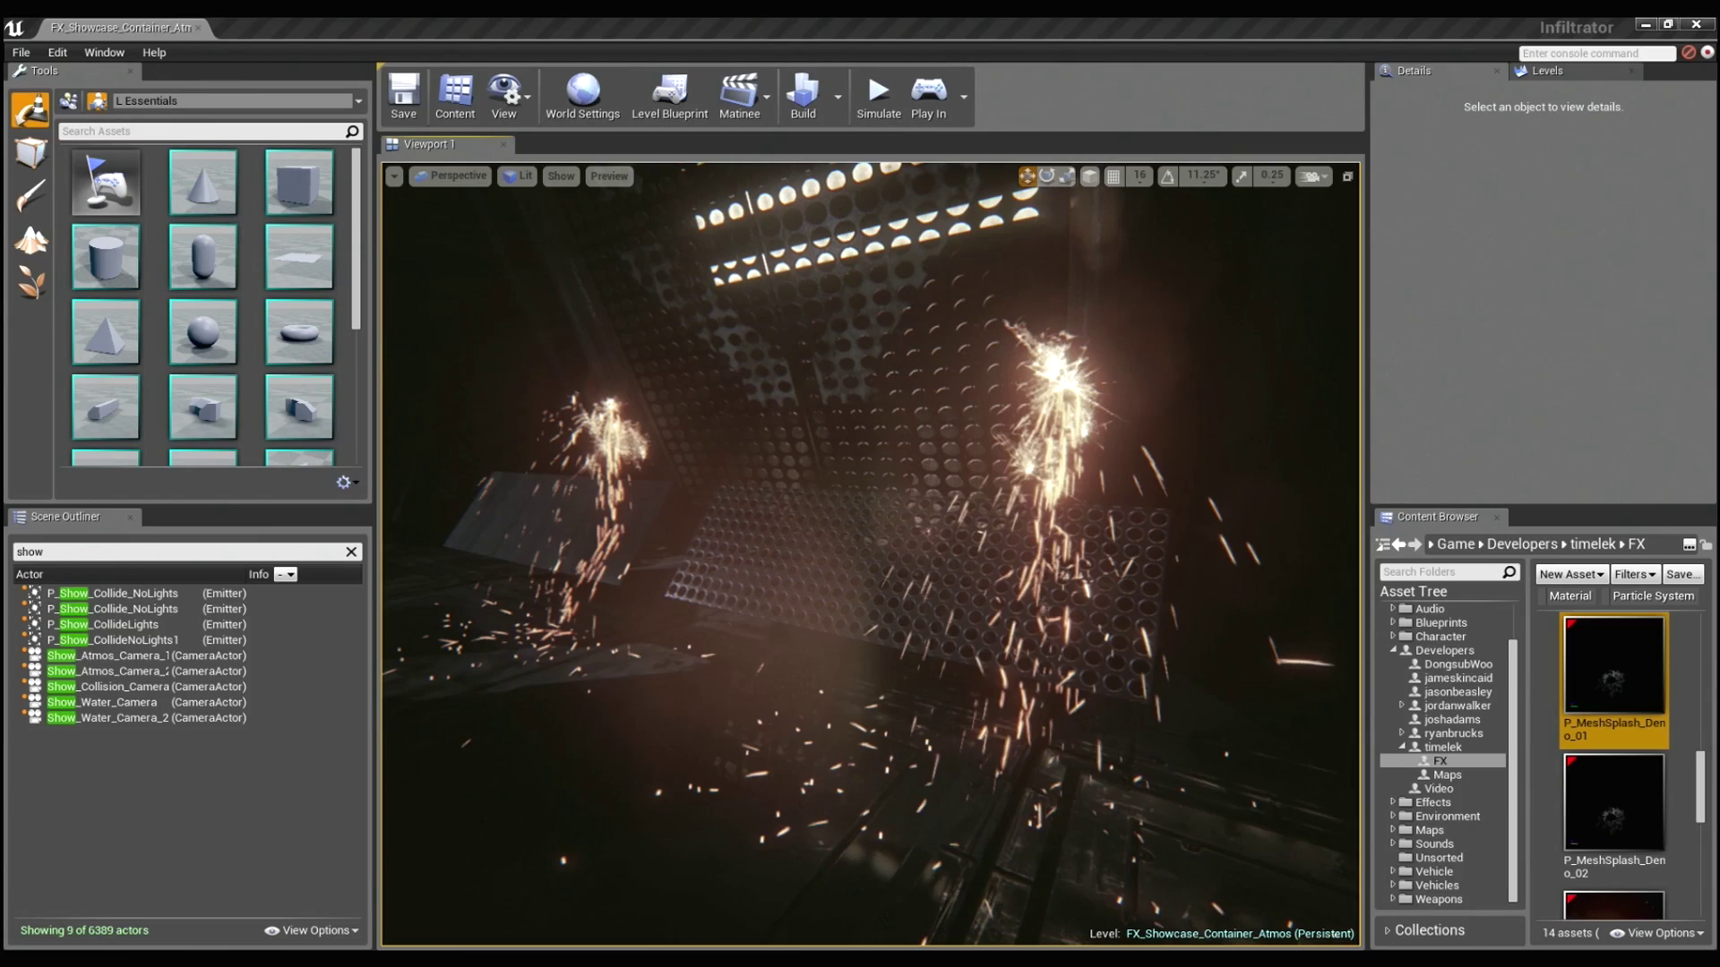
Dock the Cascade Properties and Emitters panels and solo the Fall emitter
drag(1702, 620, 1059, 679)
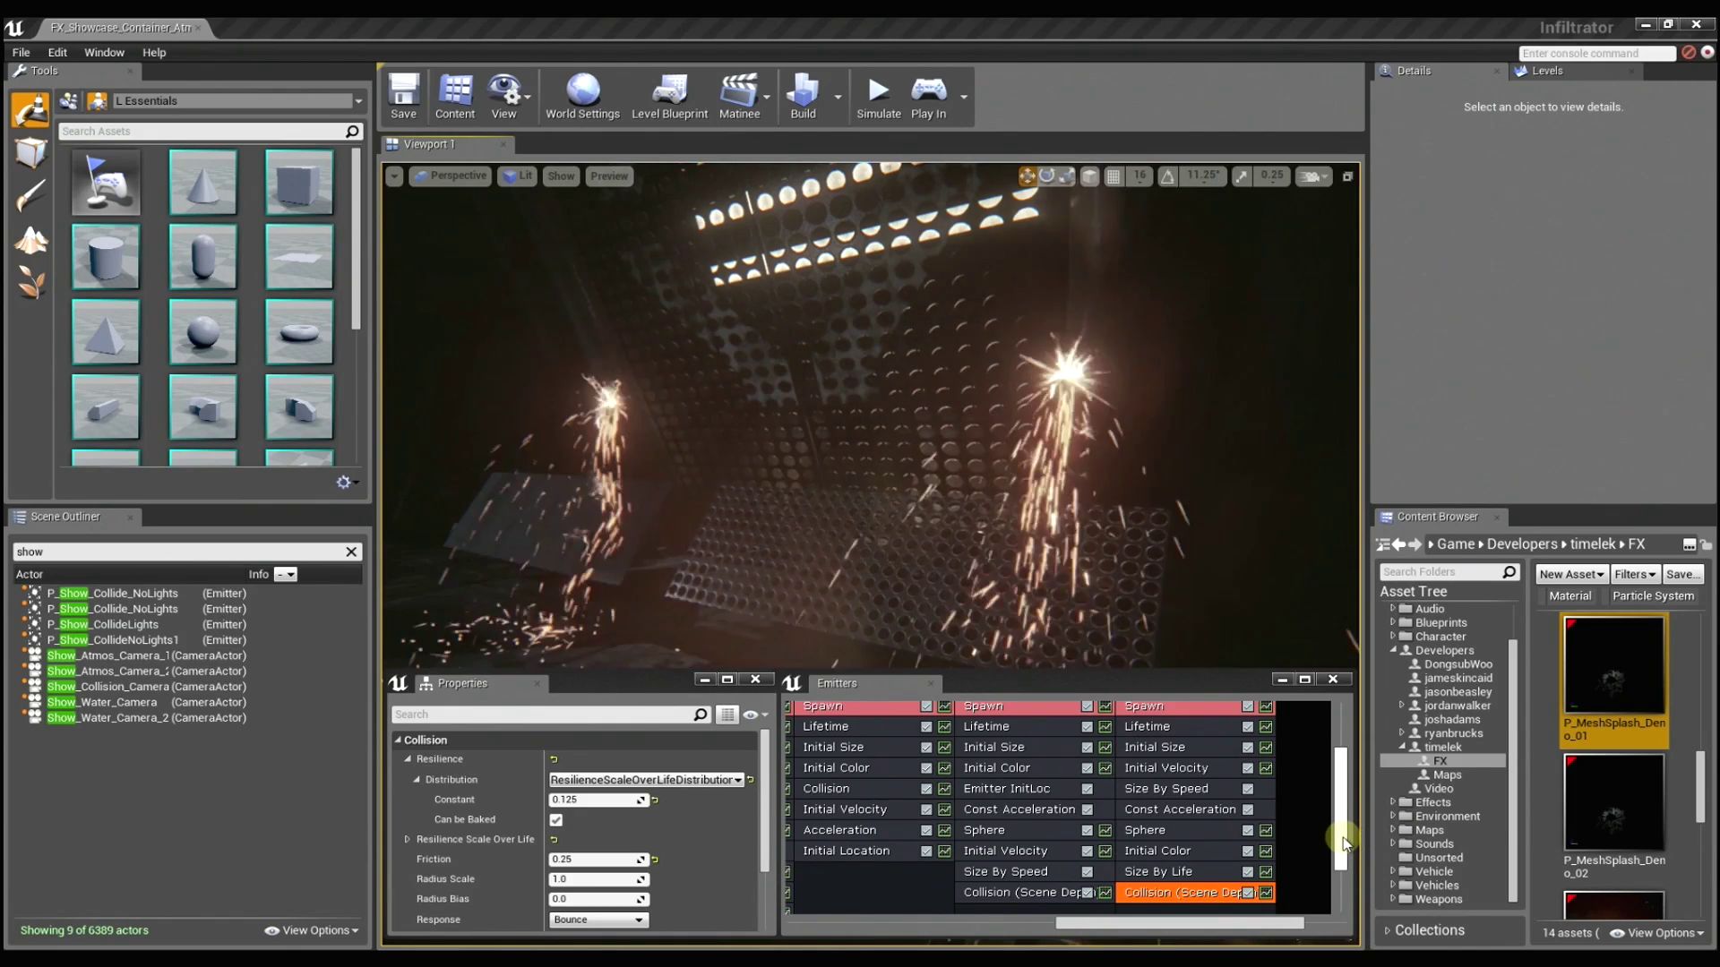
drag(1343, 842, 1341, 800)
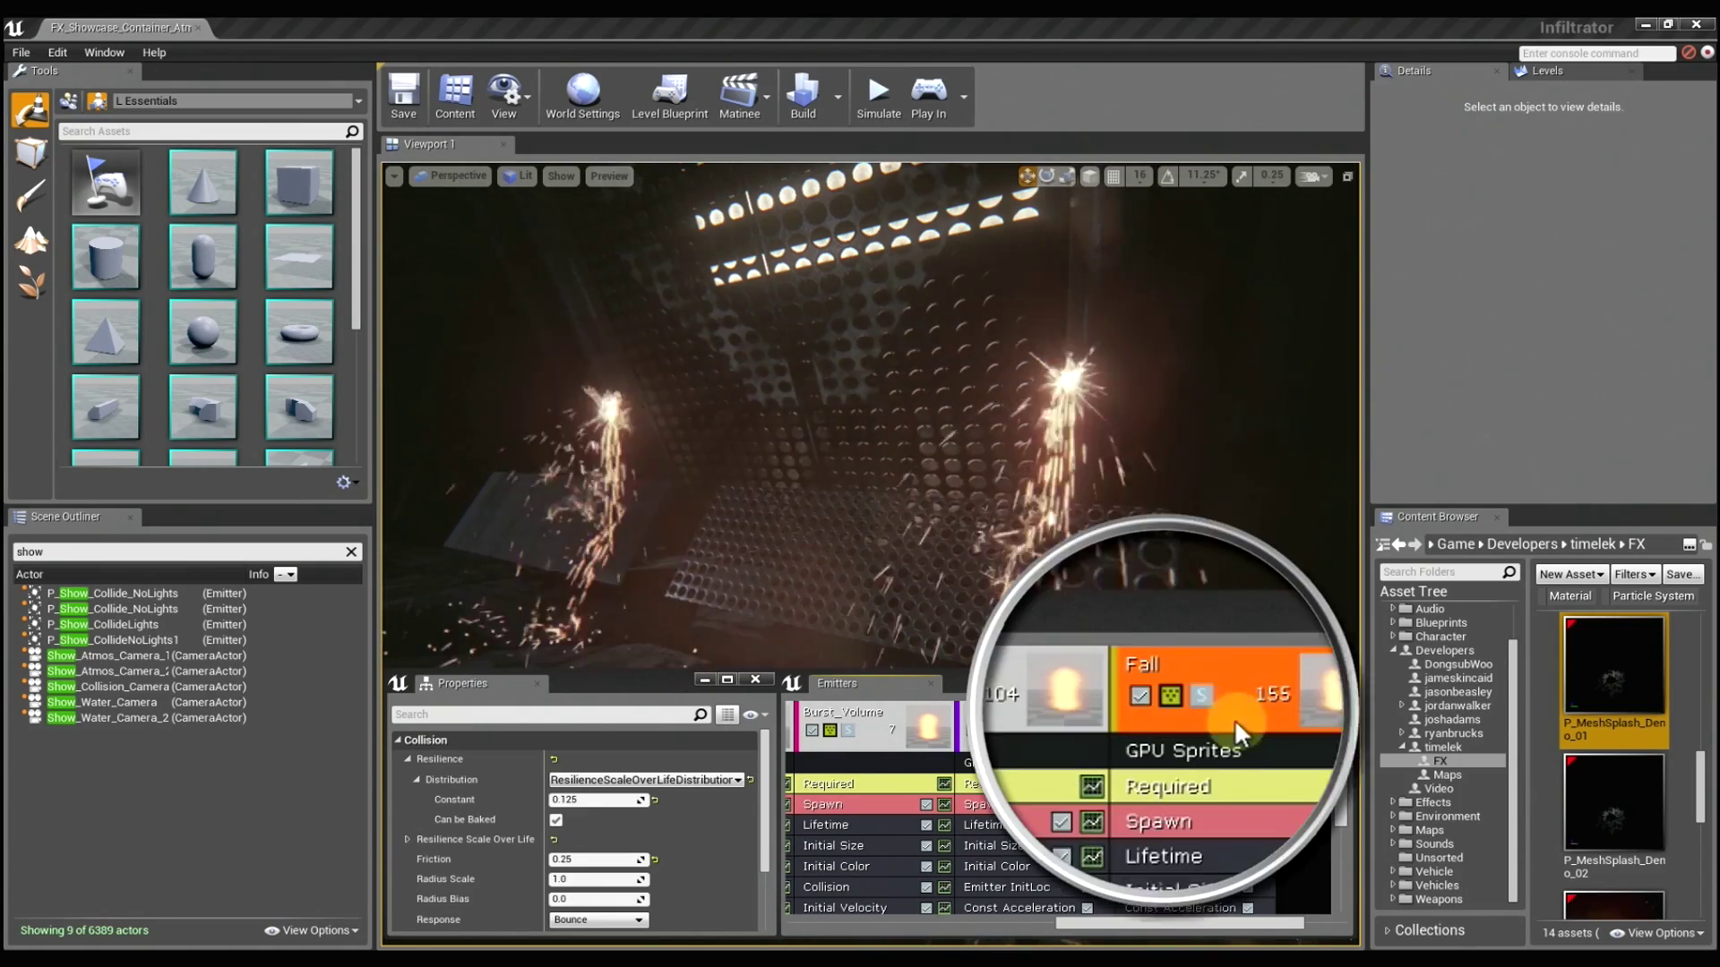
click(1169, 730)
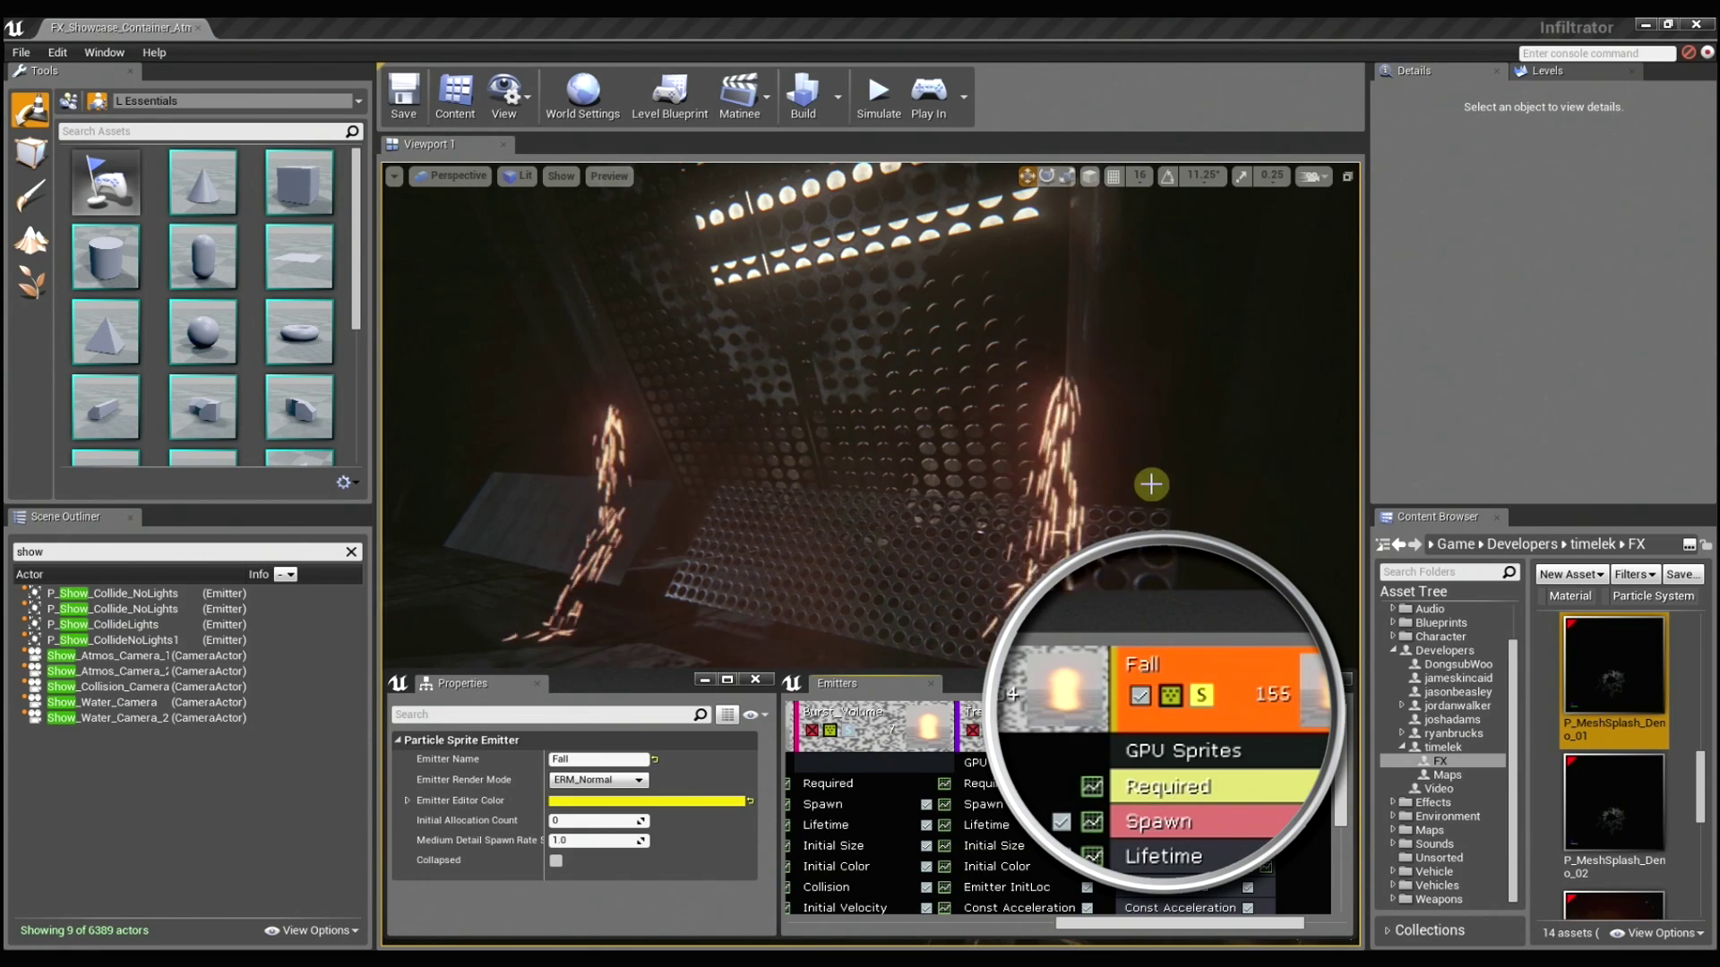
mouse_move(1152, 484)
right_down()
mouse_move(1102, 502)
mouse_move(1190, 502)
mouse_move(1156, 487)
right_up()
Try Fall's Spawn Rate constant at 2000 and 100, settling on 1000
click(1201, 804)
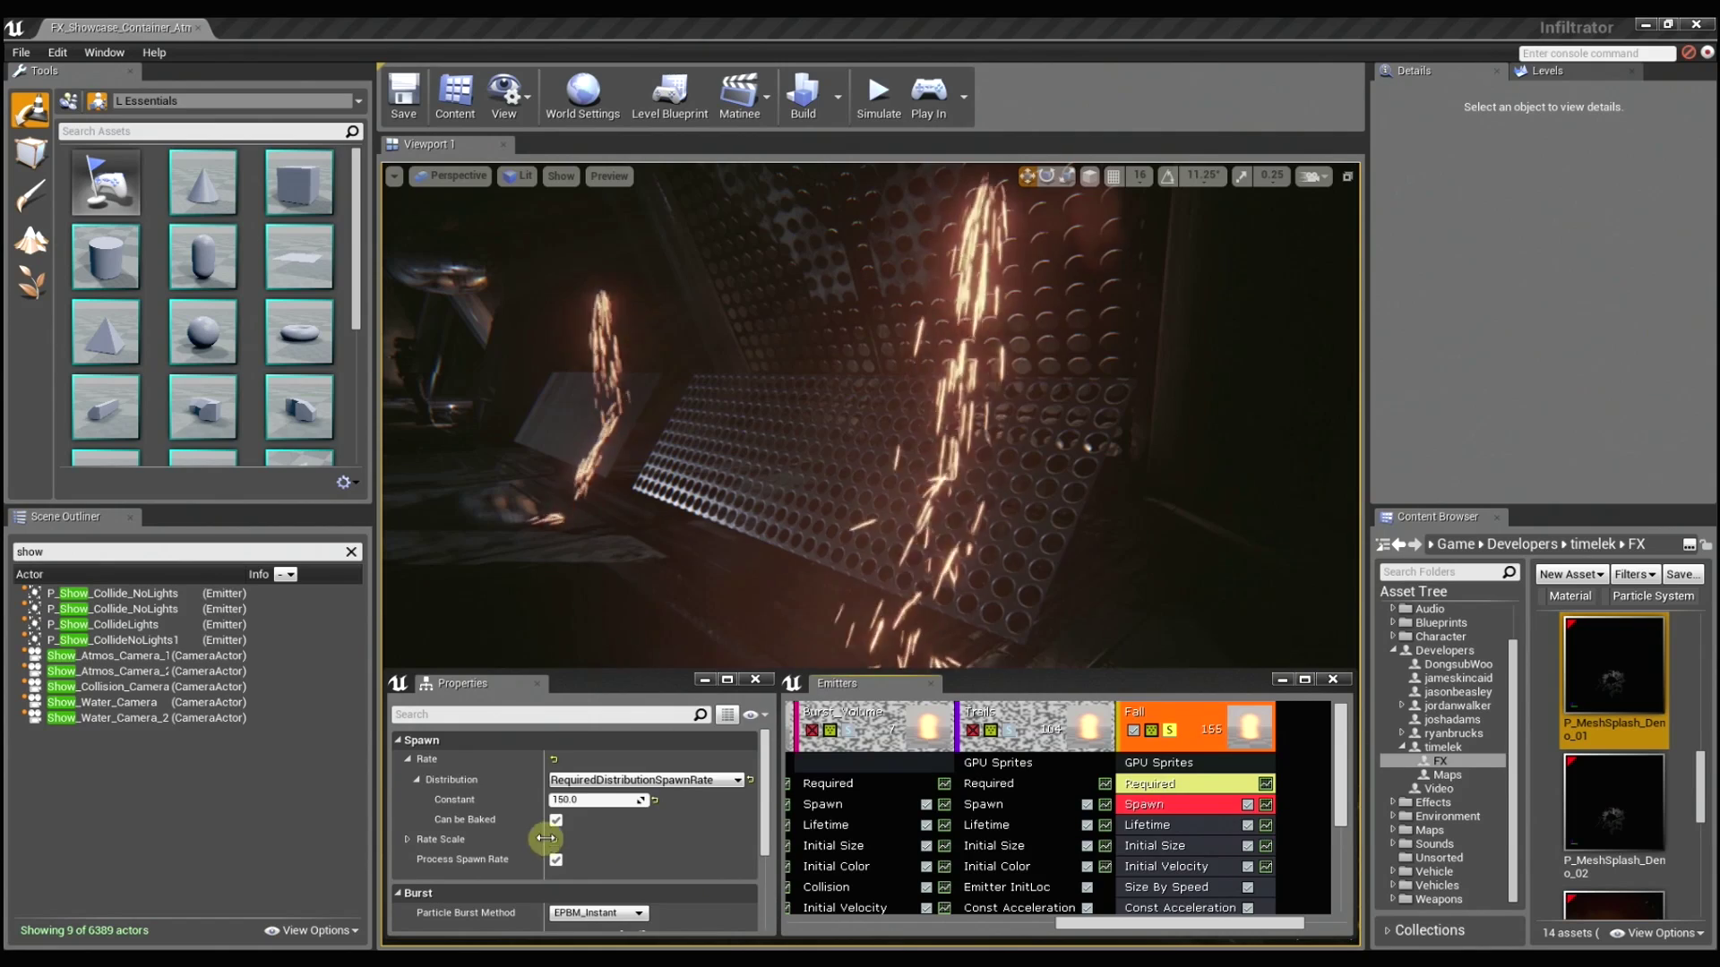
click(598, 800)
text(2000)
key(Return)
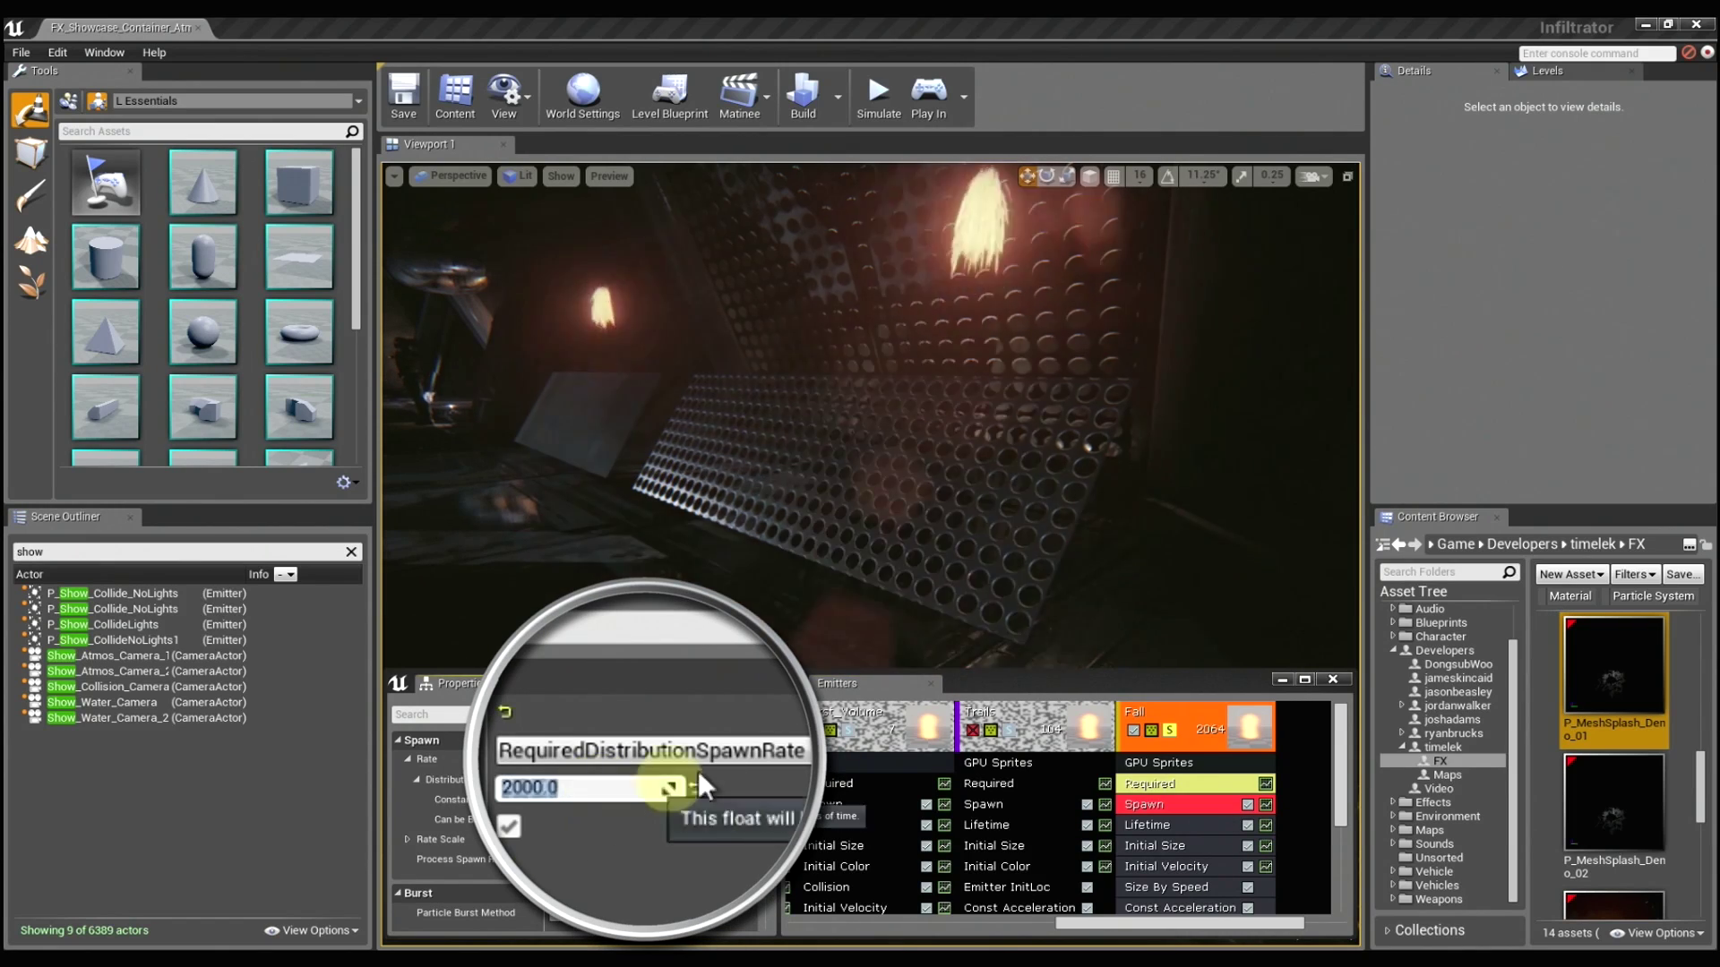
right_drag(887, 426, 883, 419)
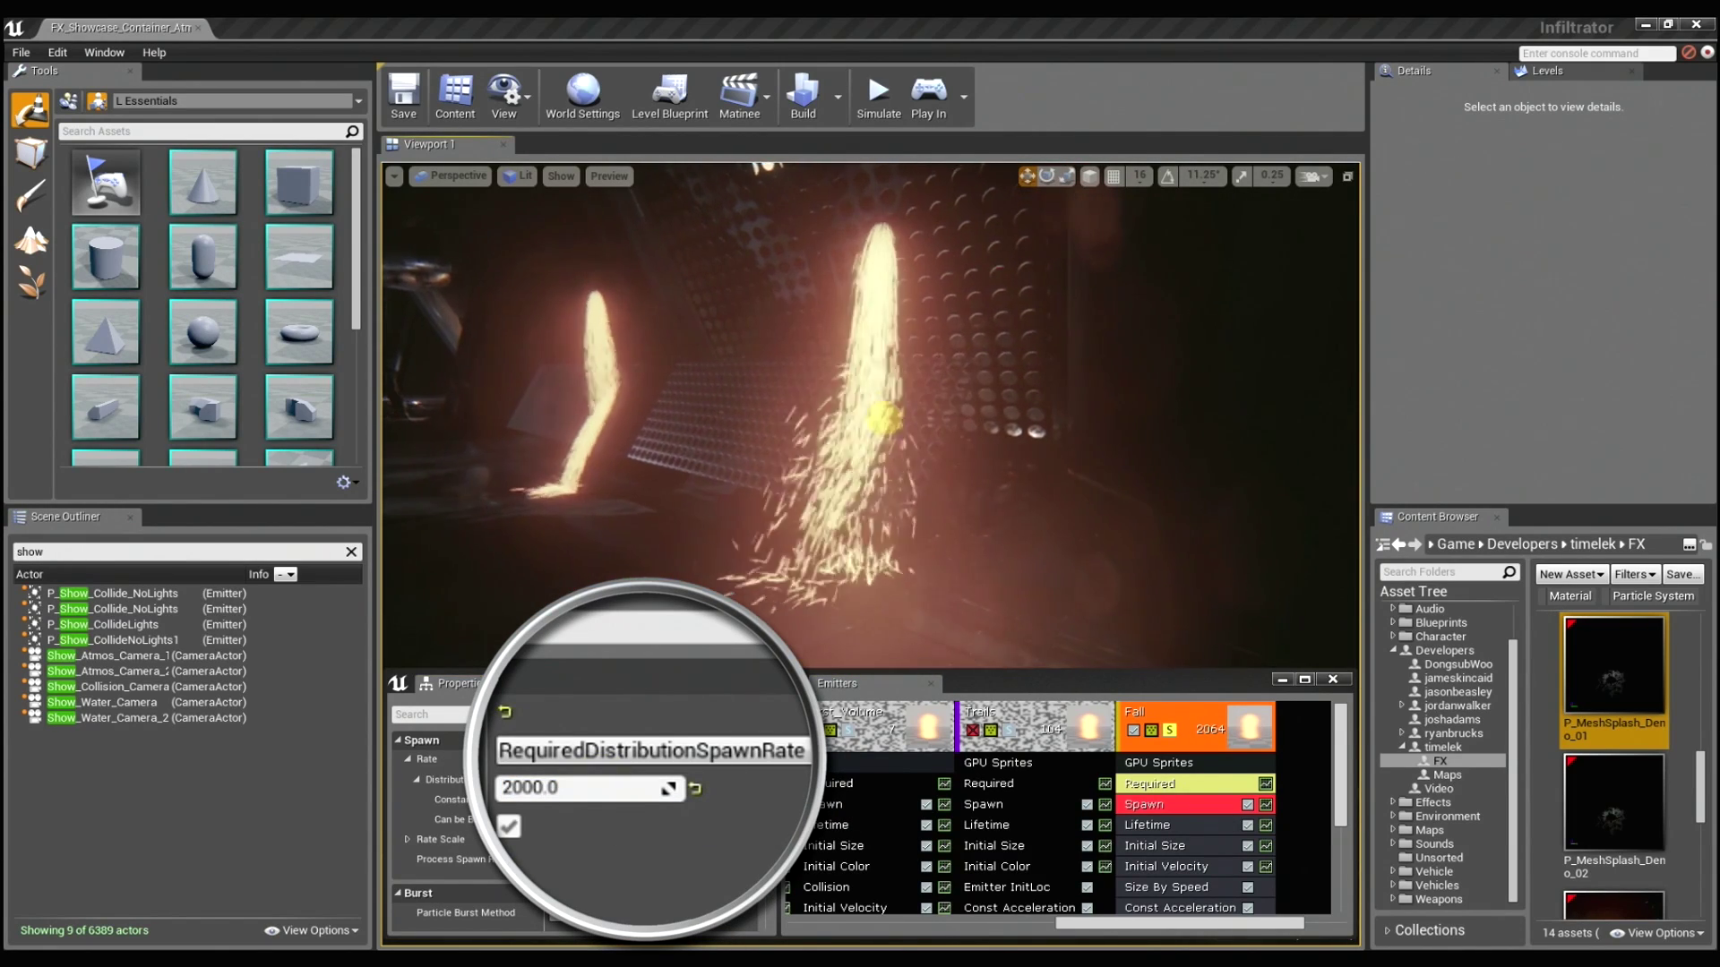
click(591, 796)
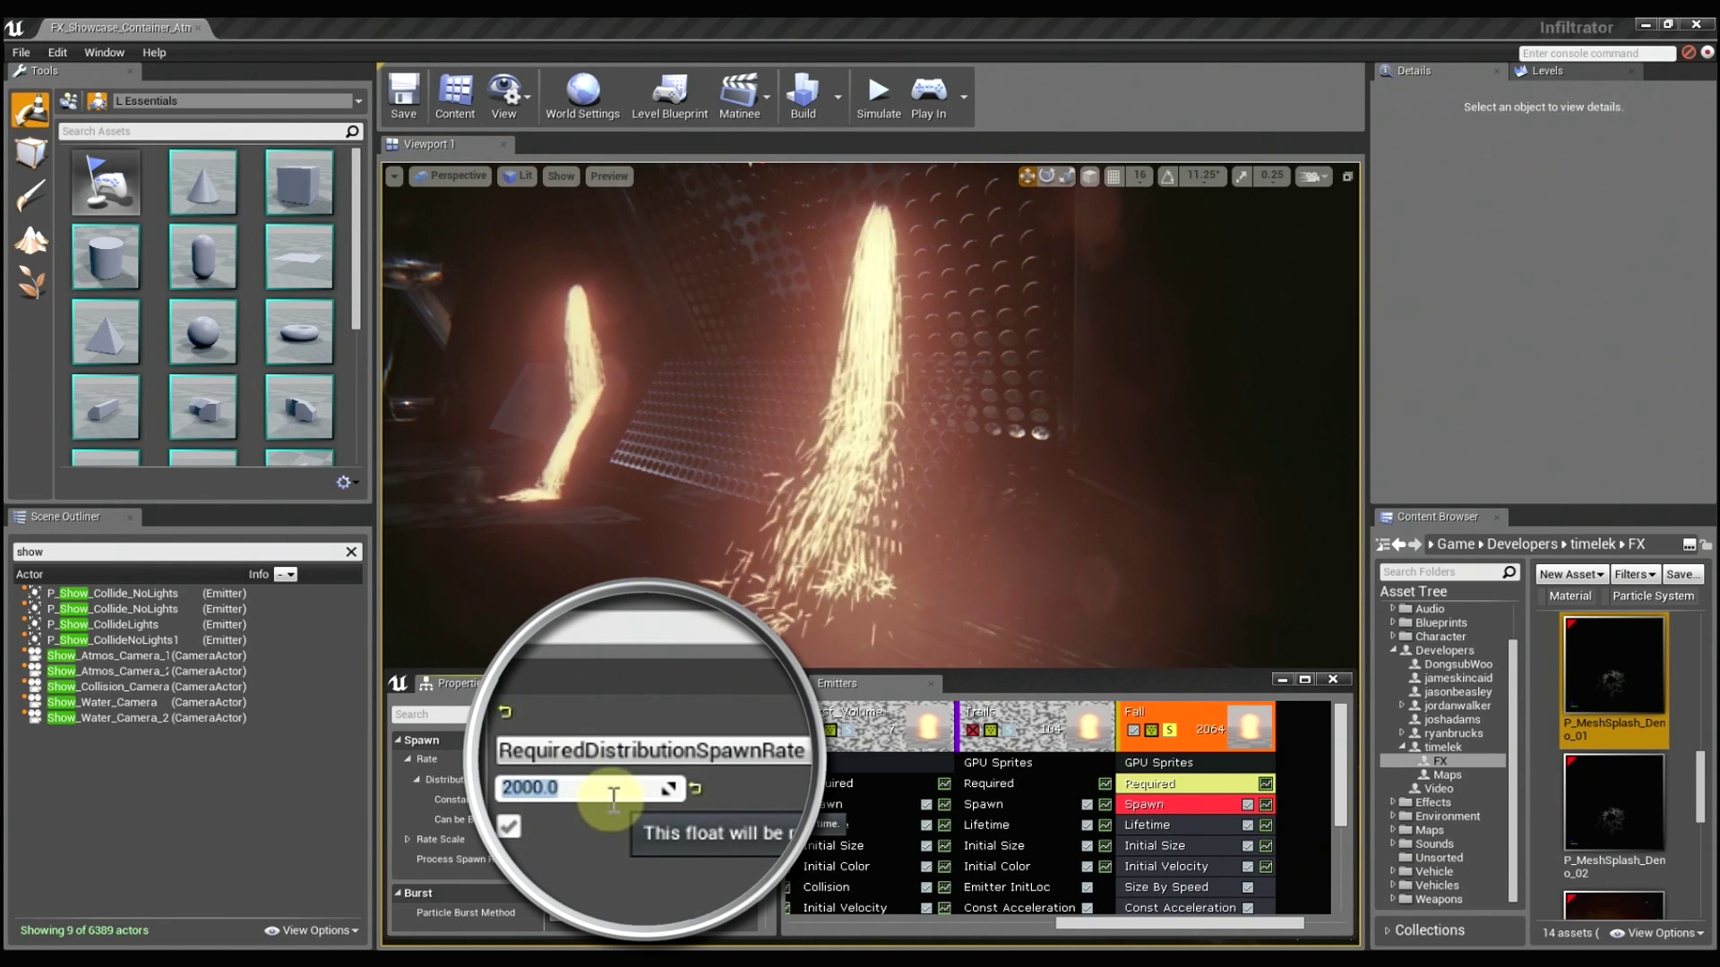
key(Return)
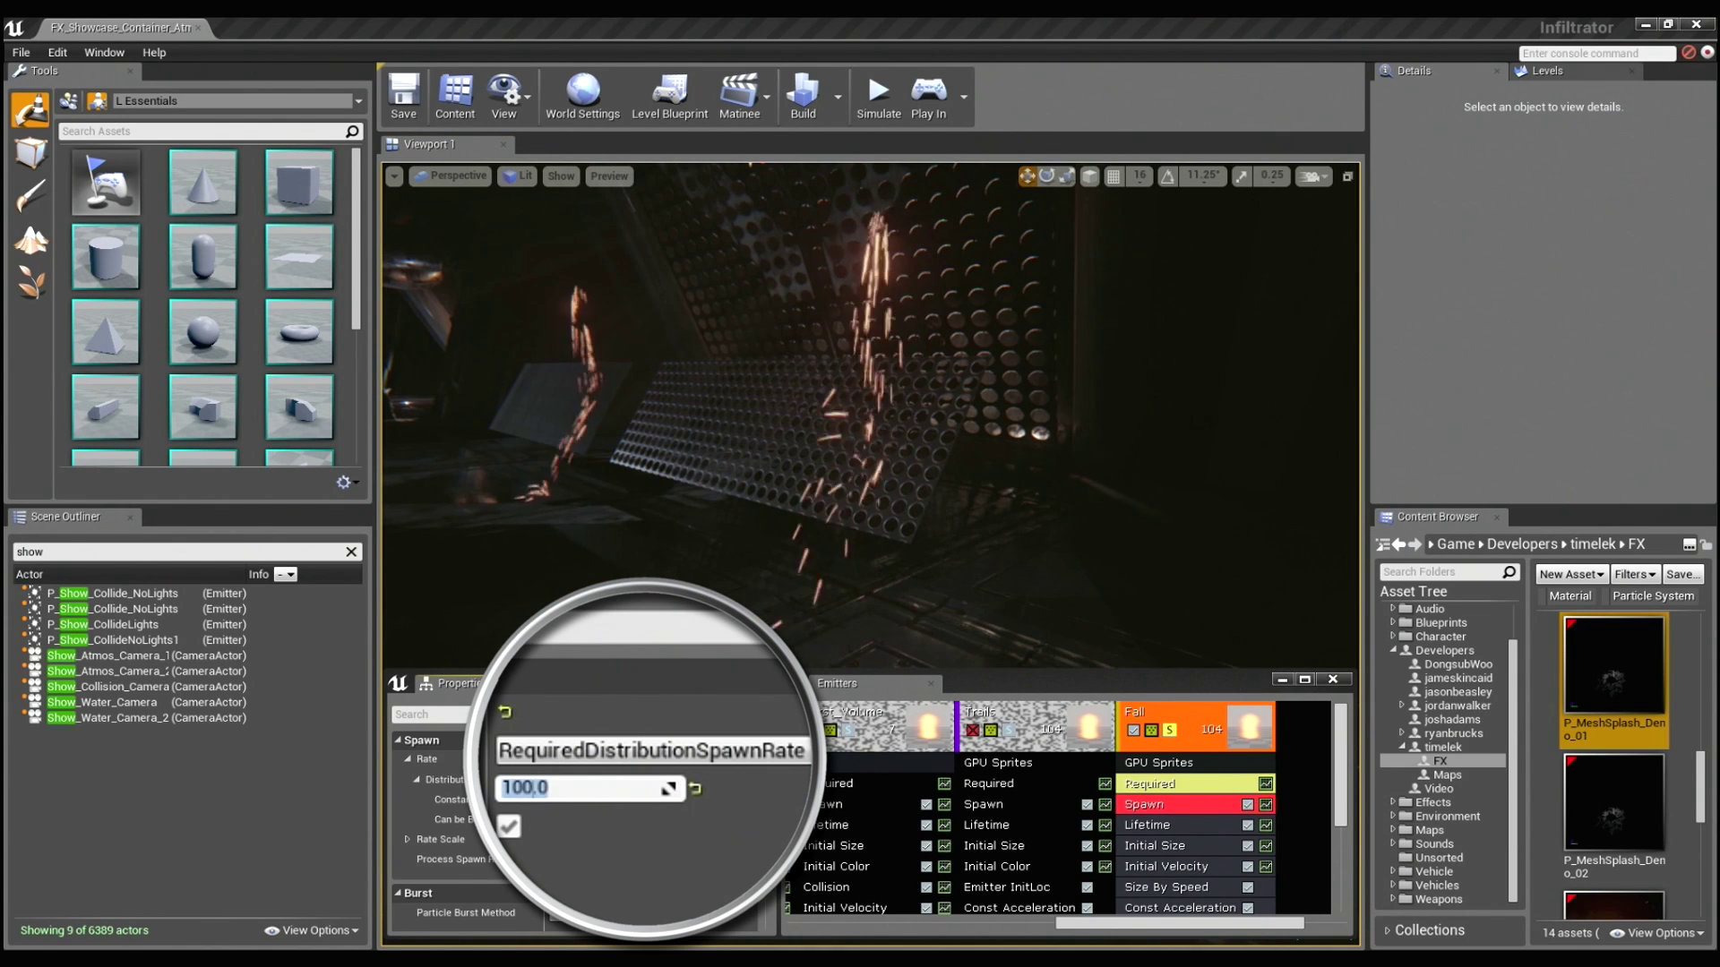
key(Return)
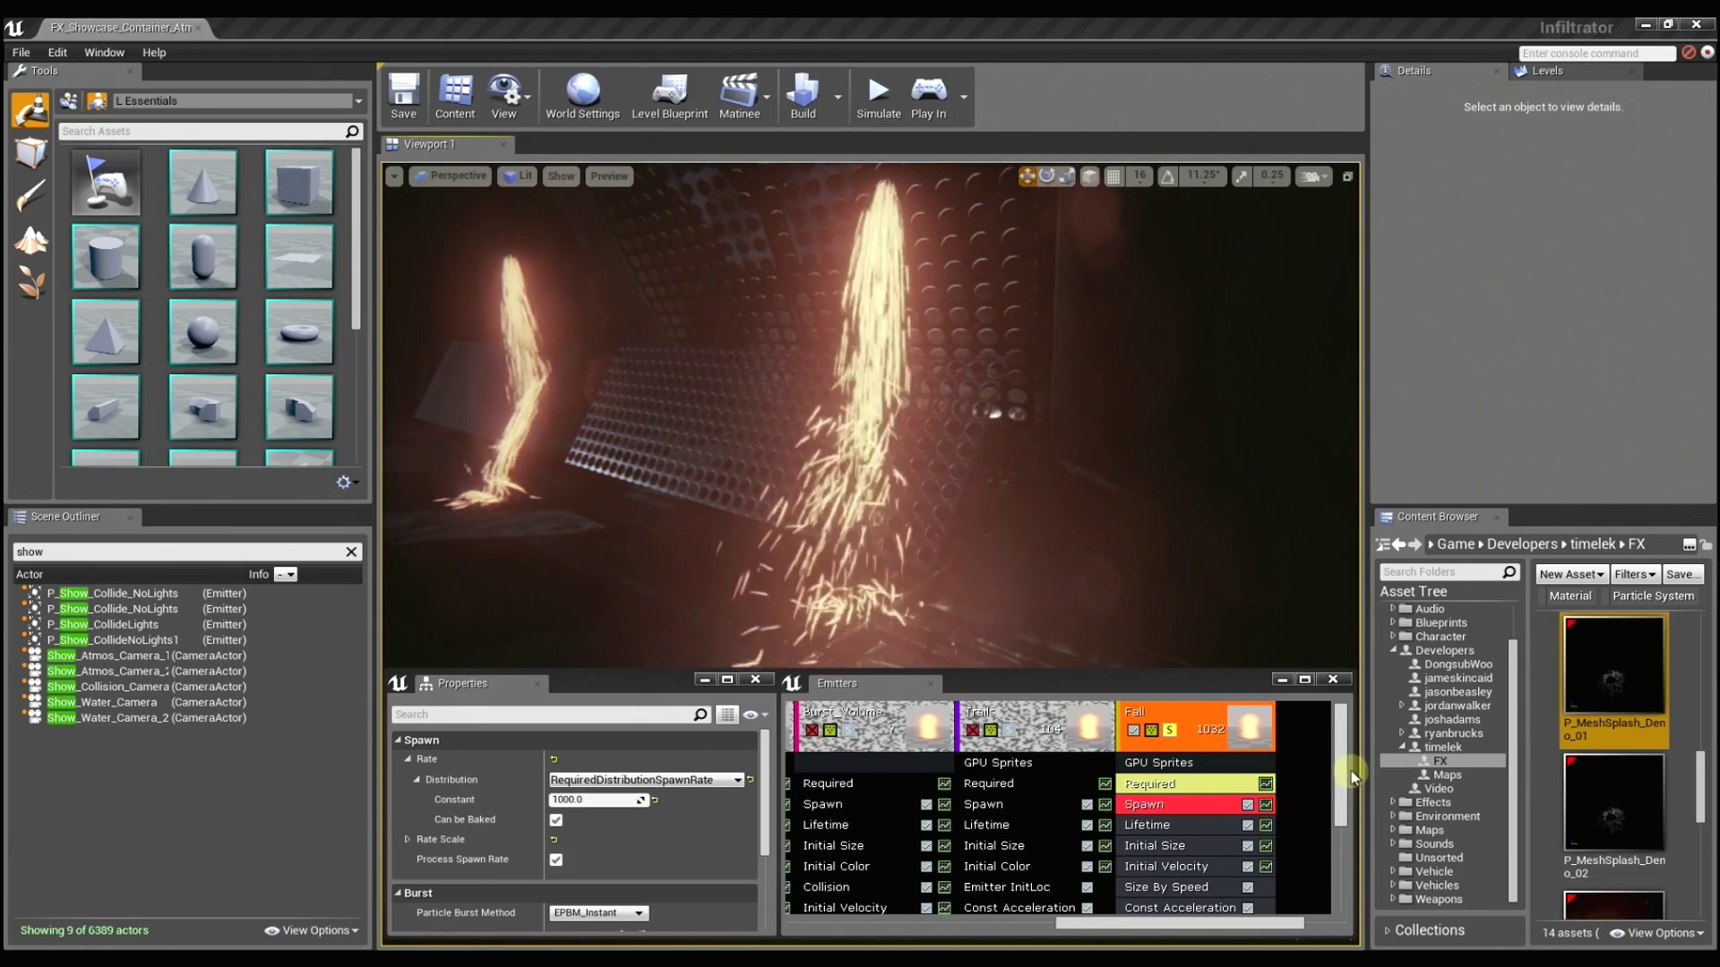
In the Fall collision module, try resilience 1.0, then restore it to 0.125
drag(1337, 747, 1332, 829)
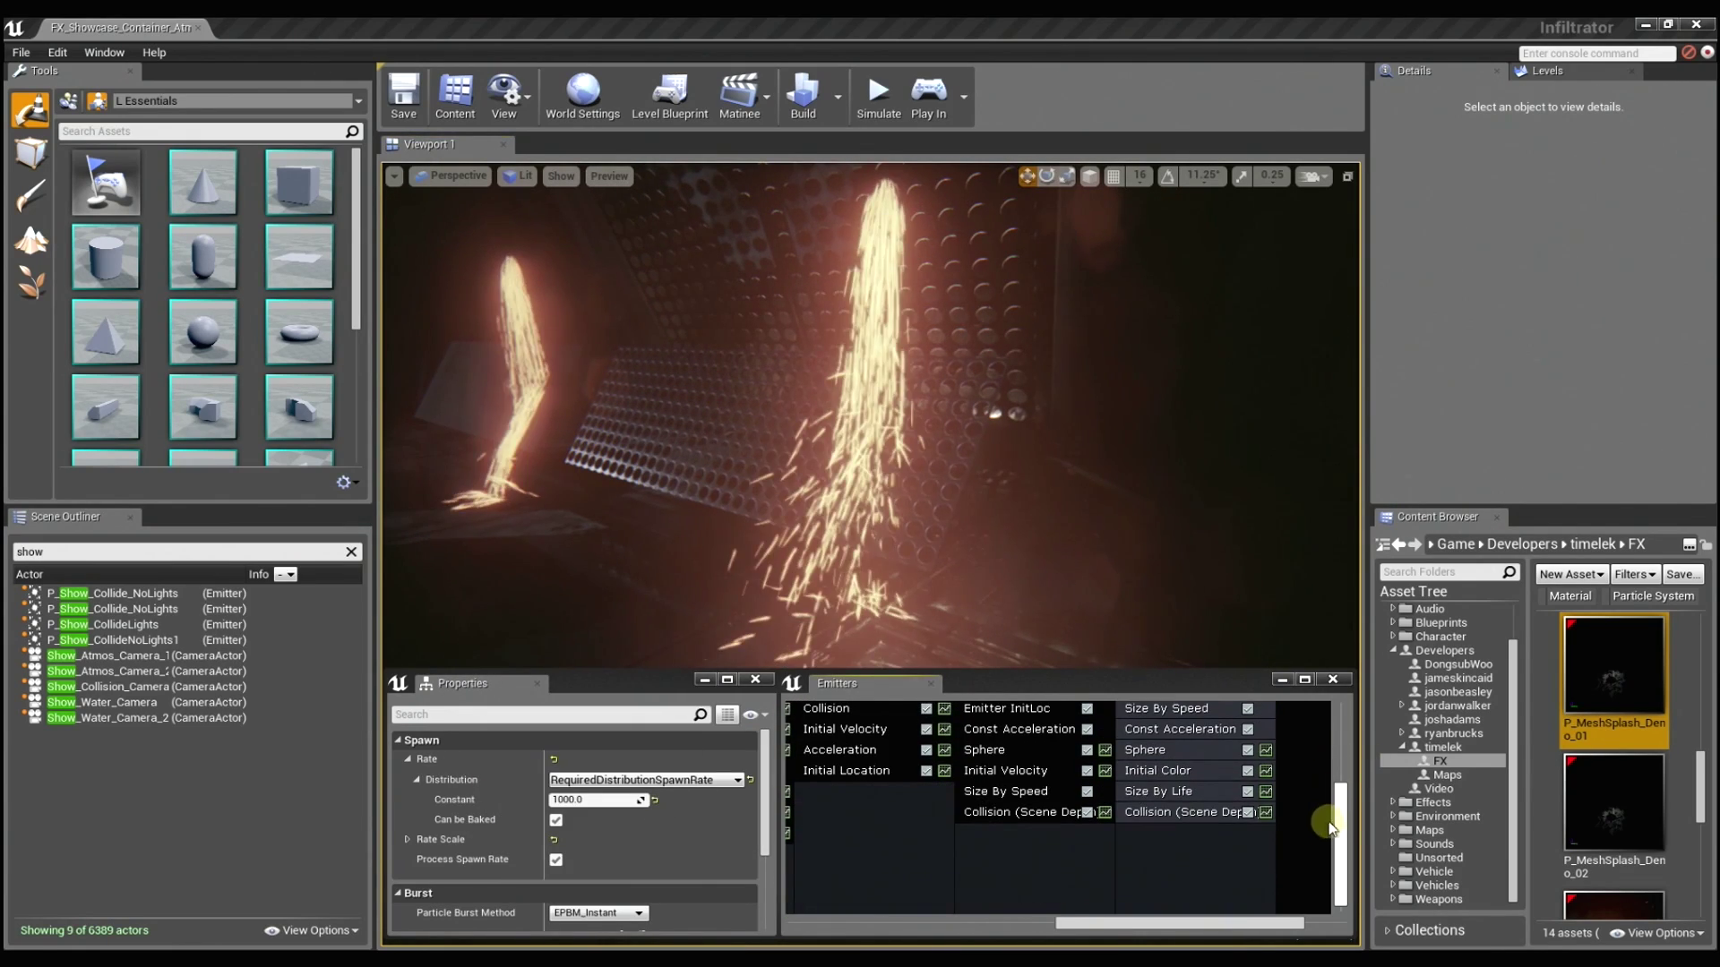
click(1169, 813)
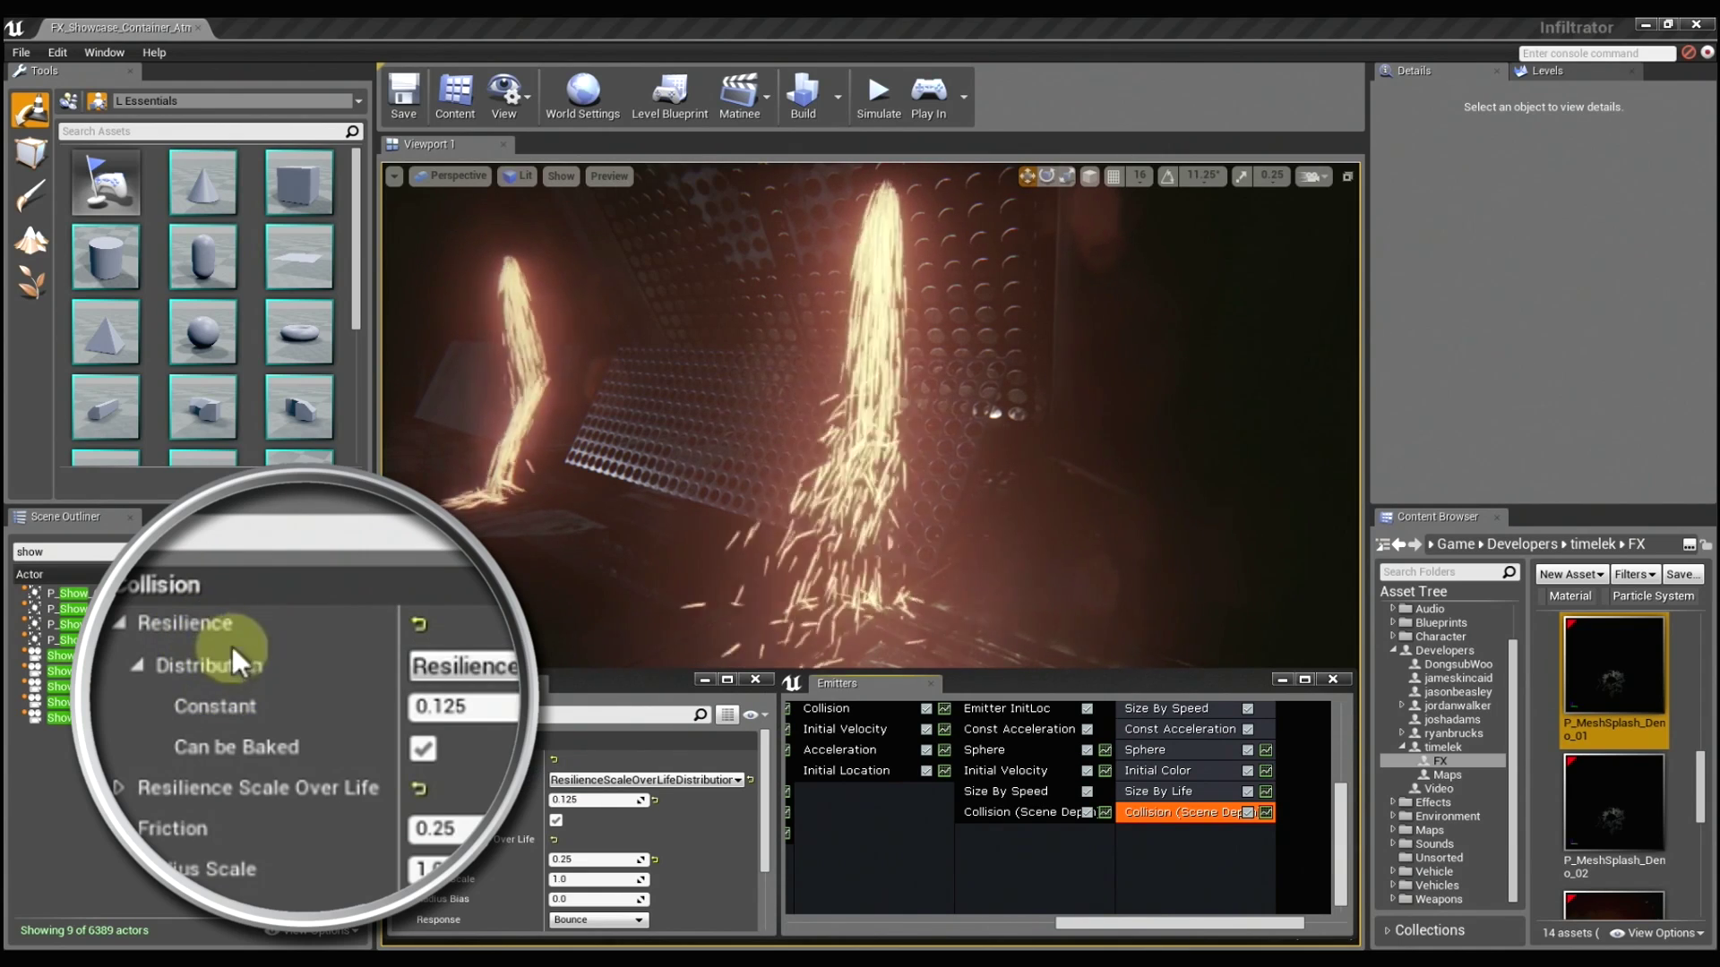
click(578, 800)
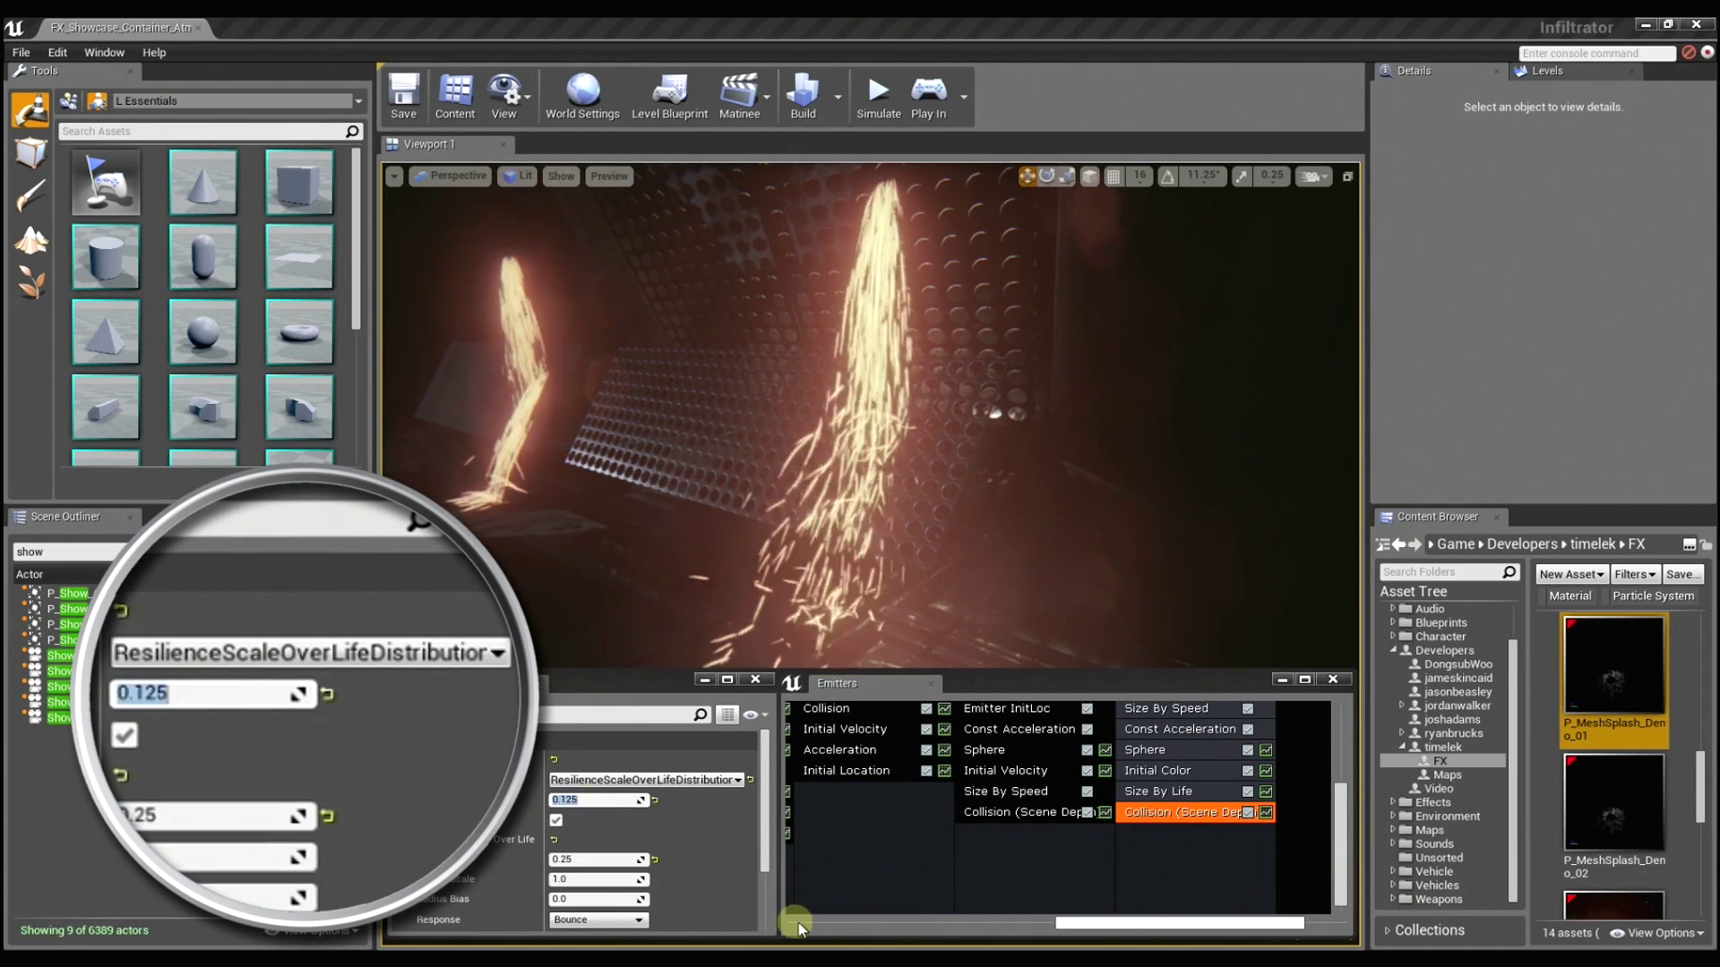
text(1.0)
key(Return)
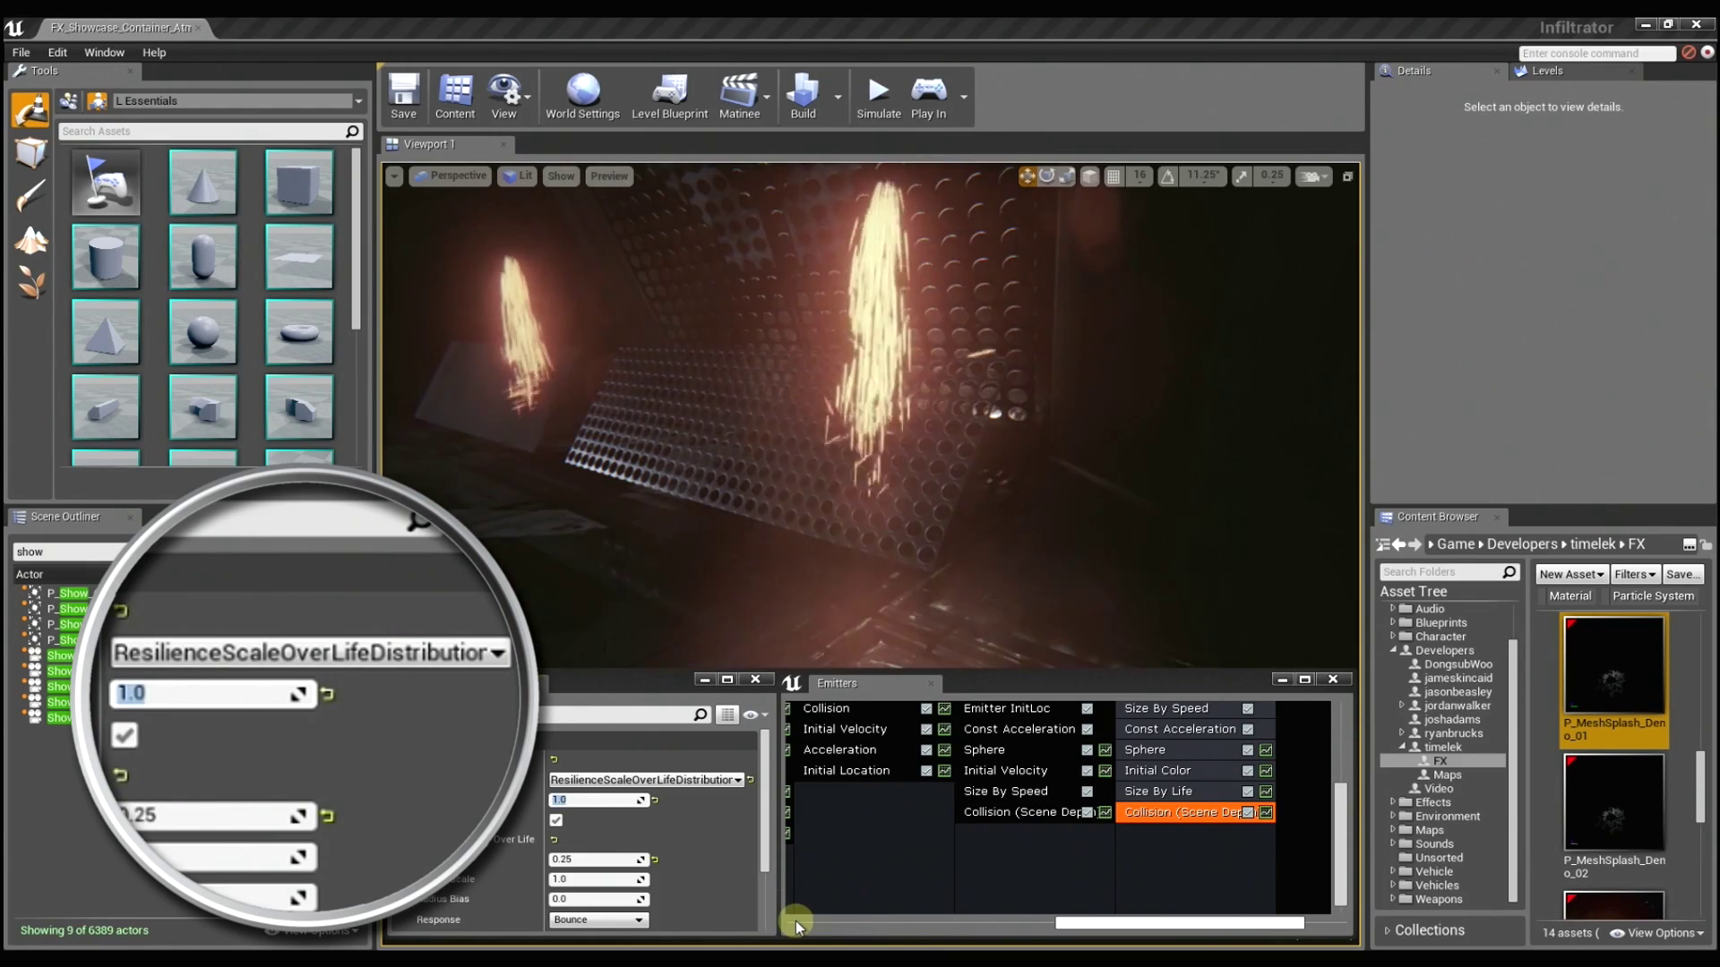
click(873, 479)
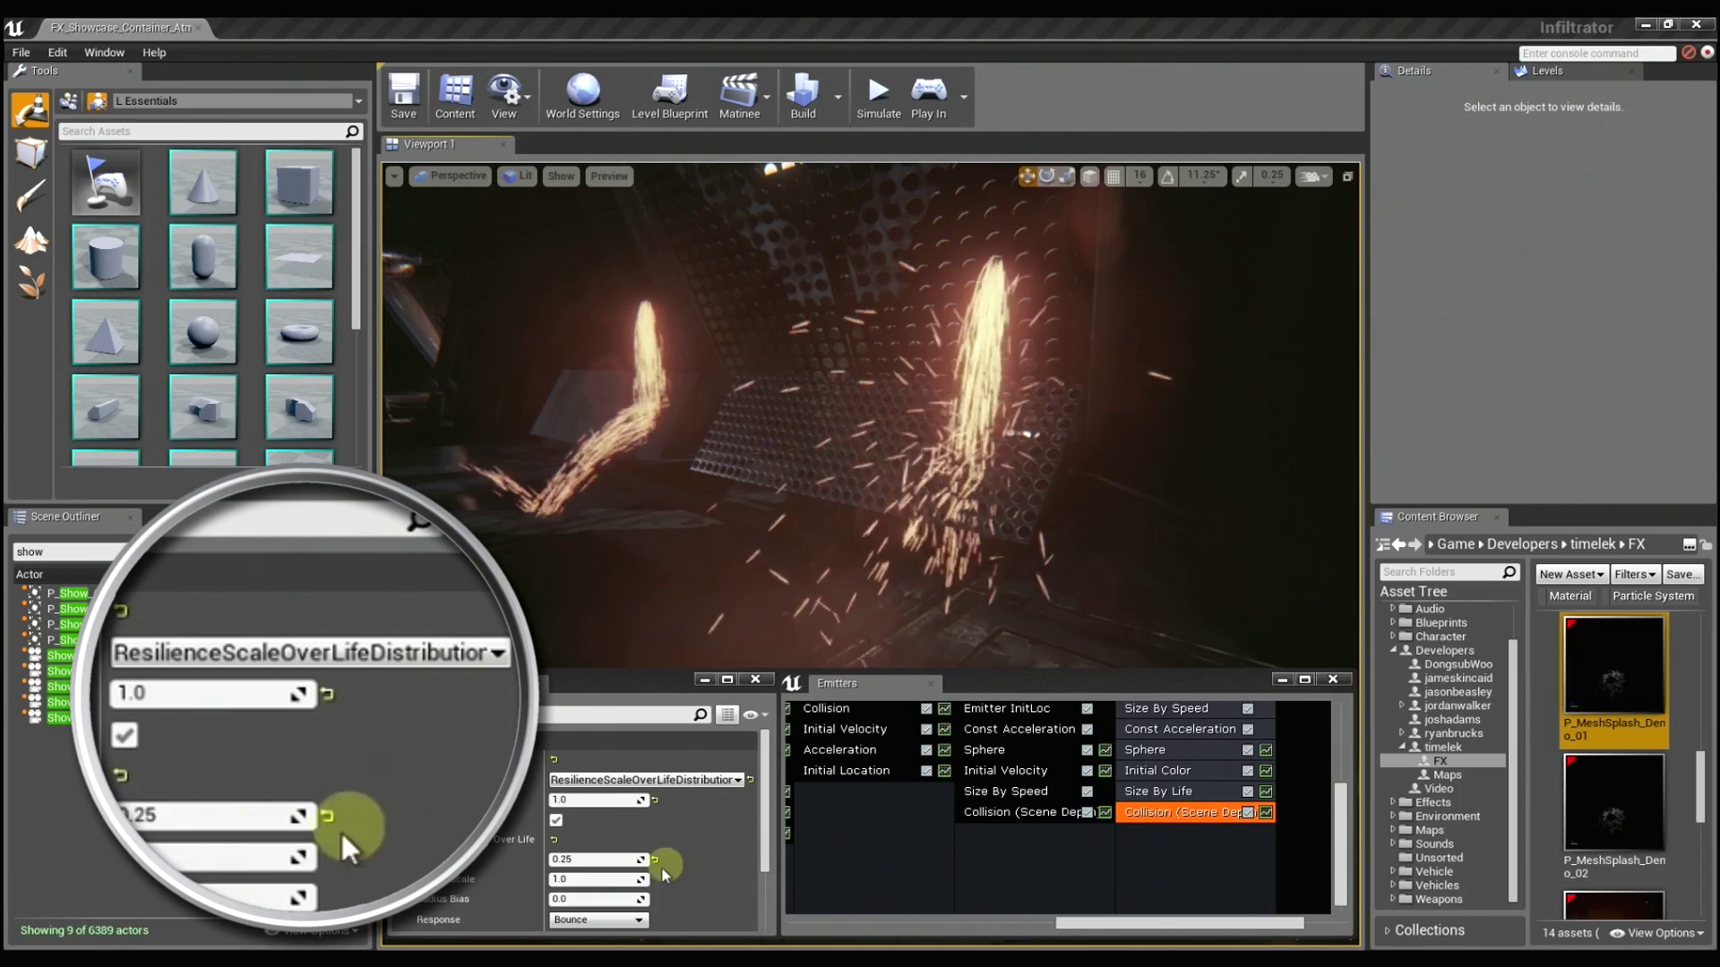
click(584, 801)
text(0.125)
key(Return)
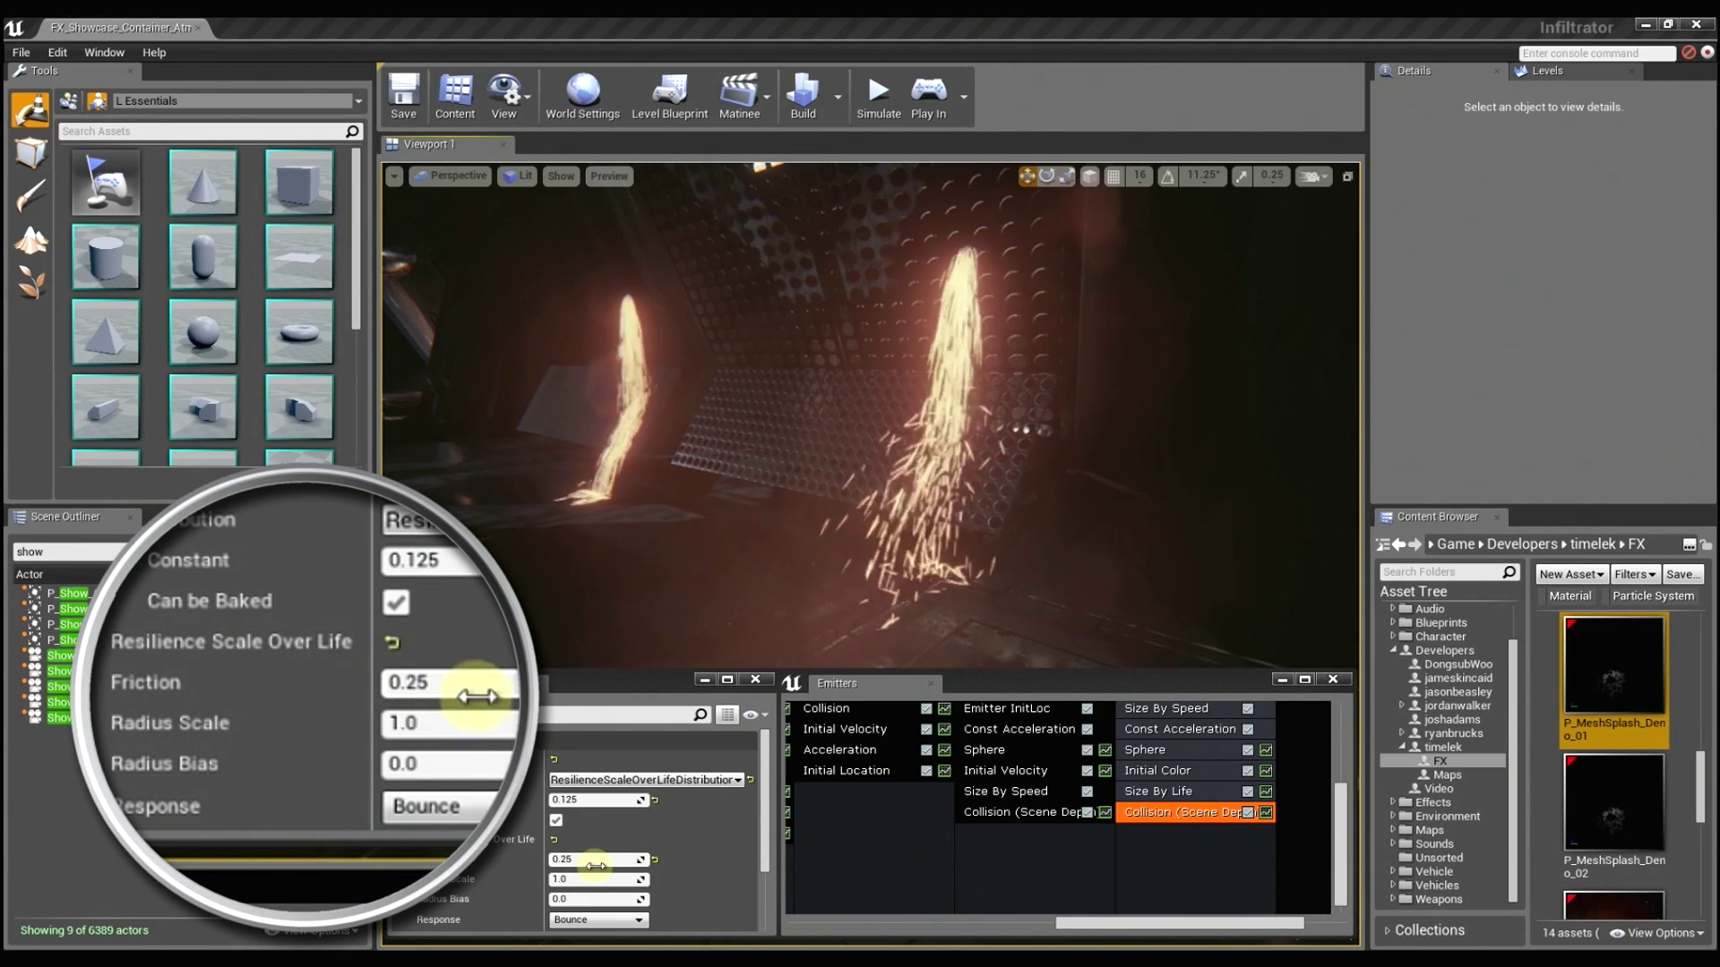
Test collision Friction at 1.0 and 0.0, then restore it to 0.25
click(597, 860)
text(1)
key(Return)
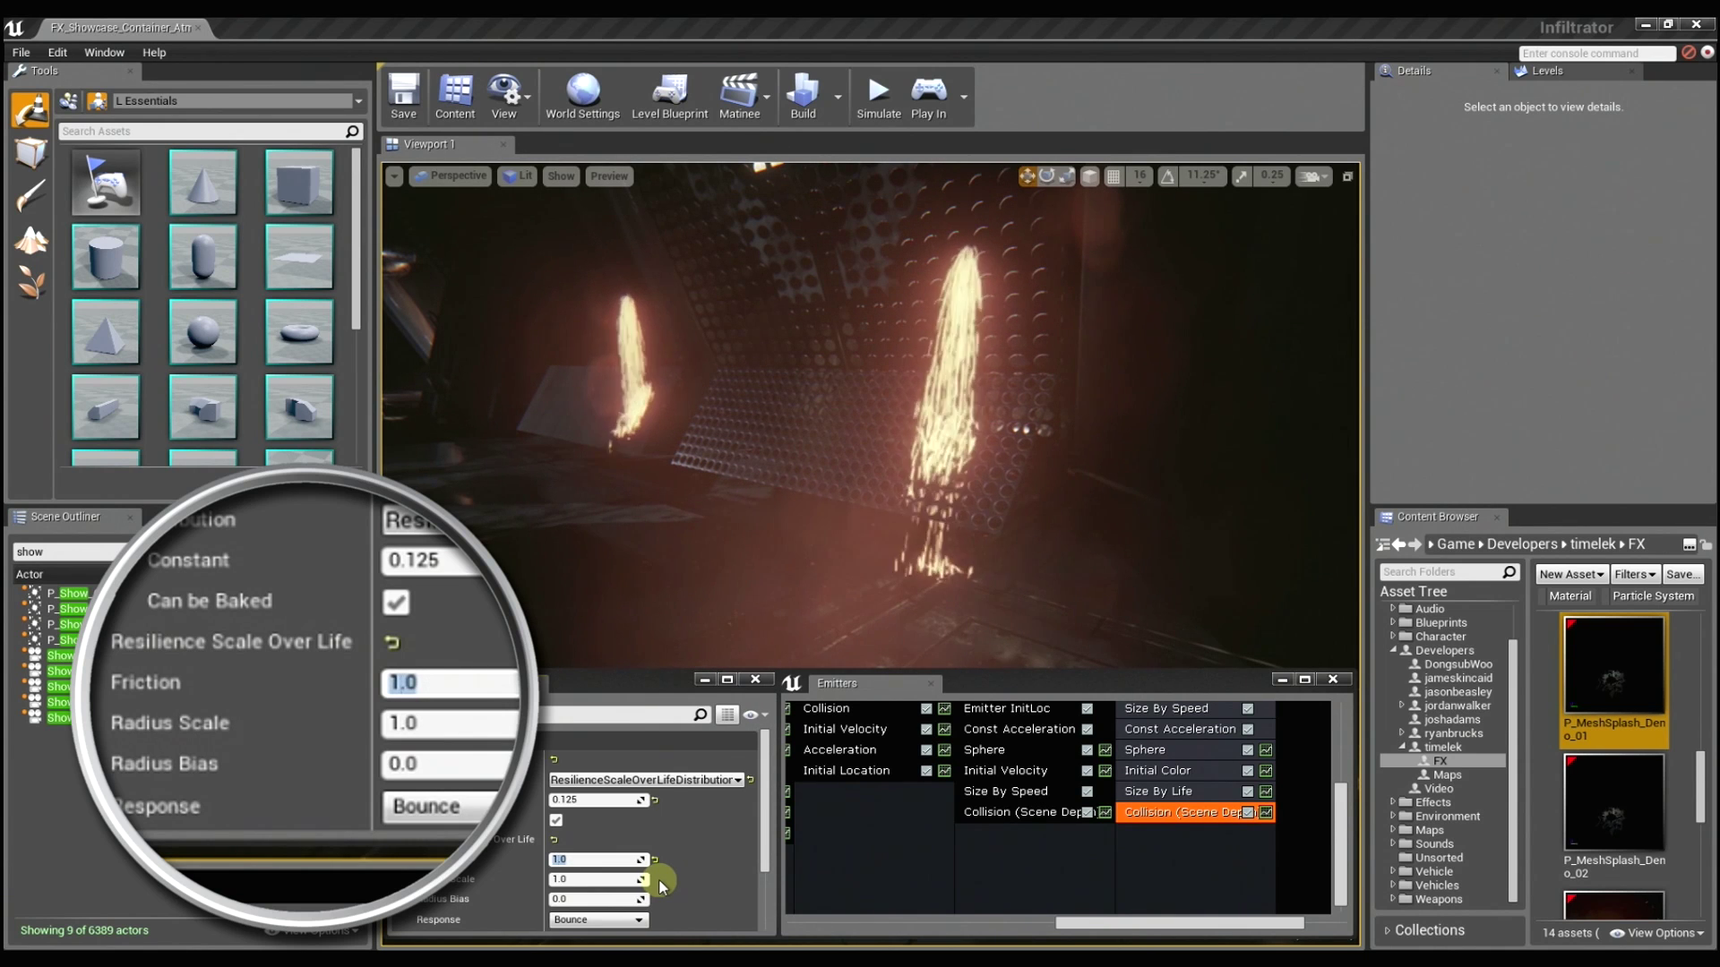
key(BackSpace)
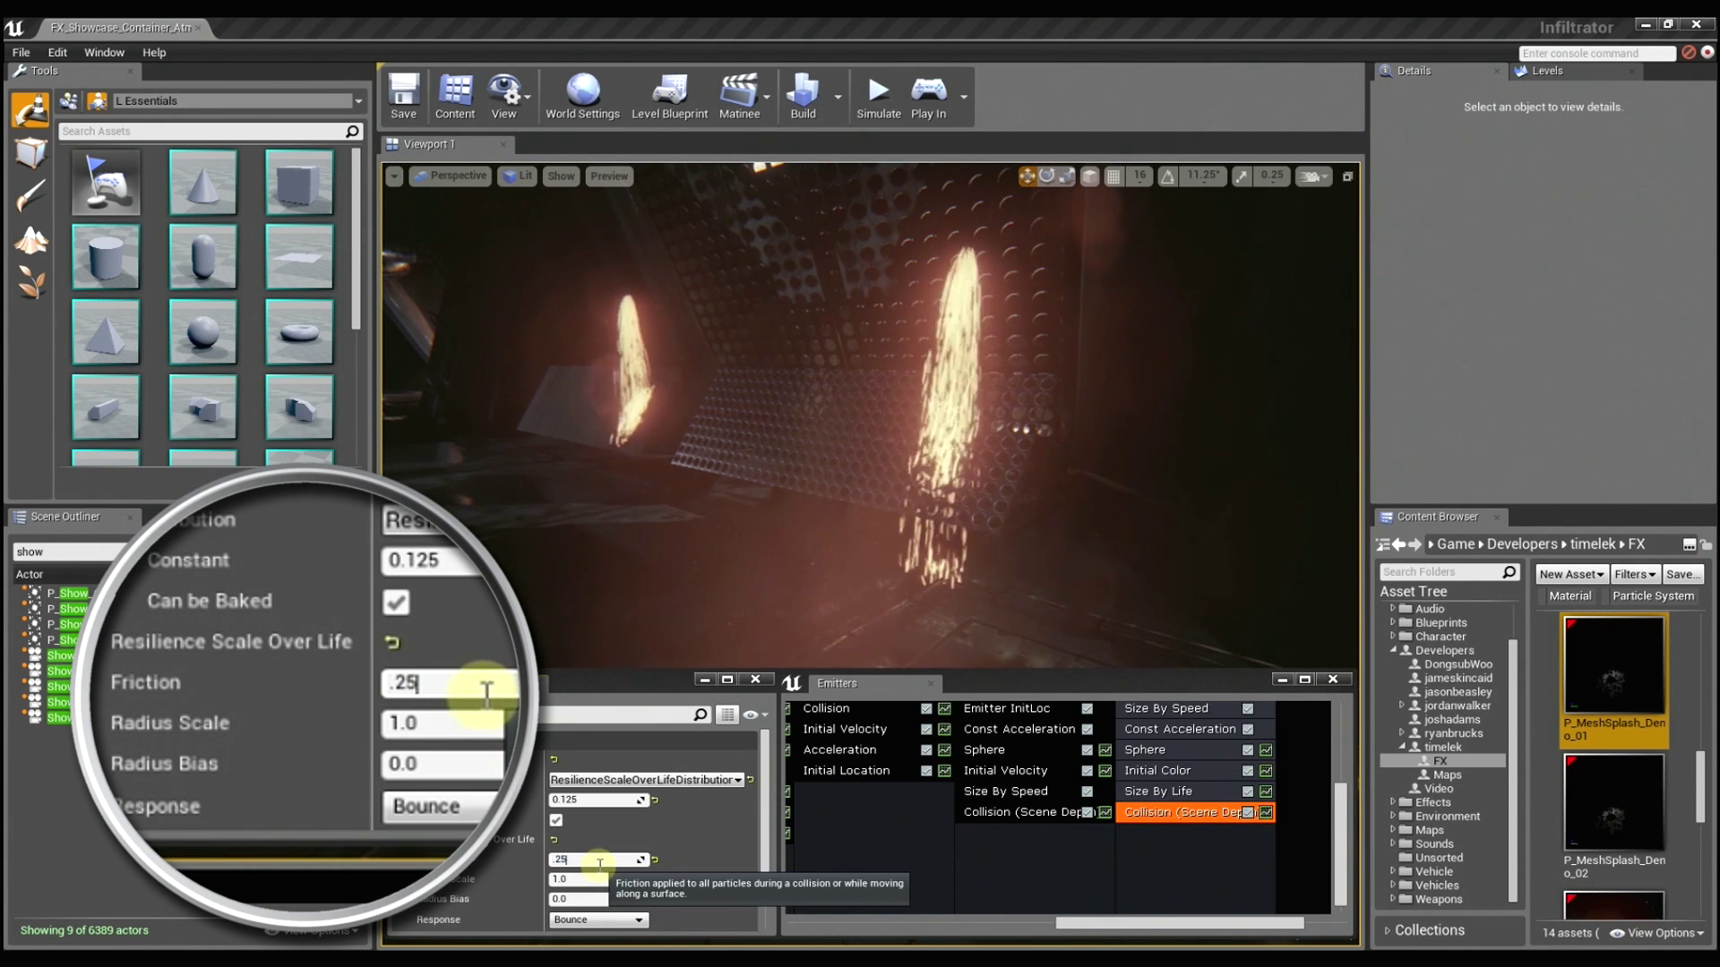
key(Return)
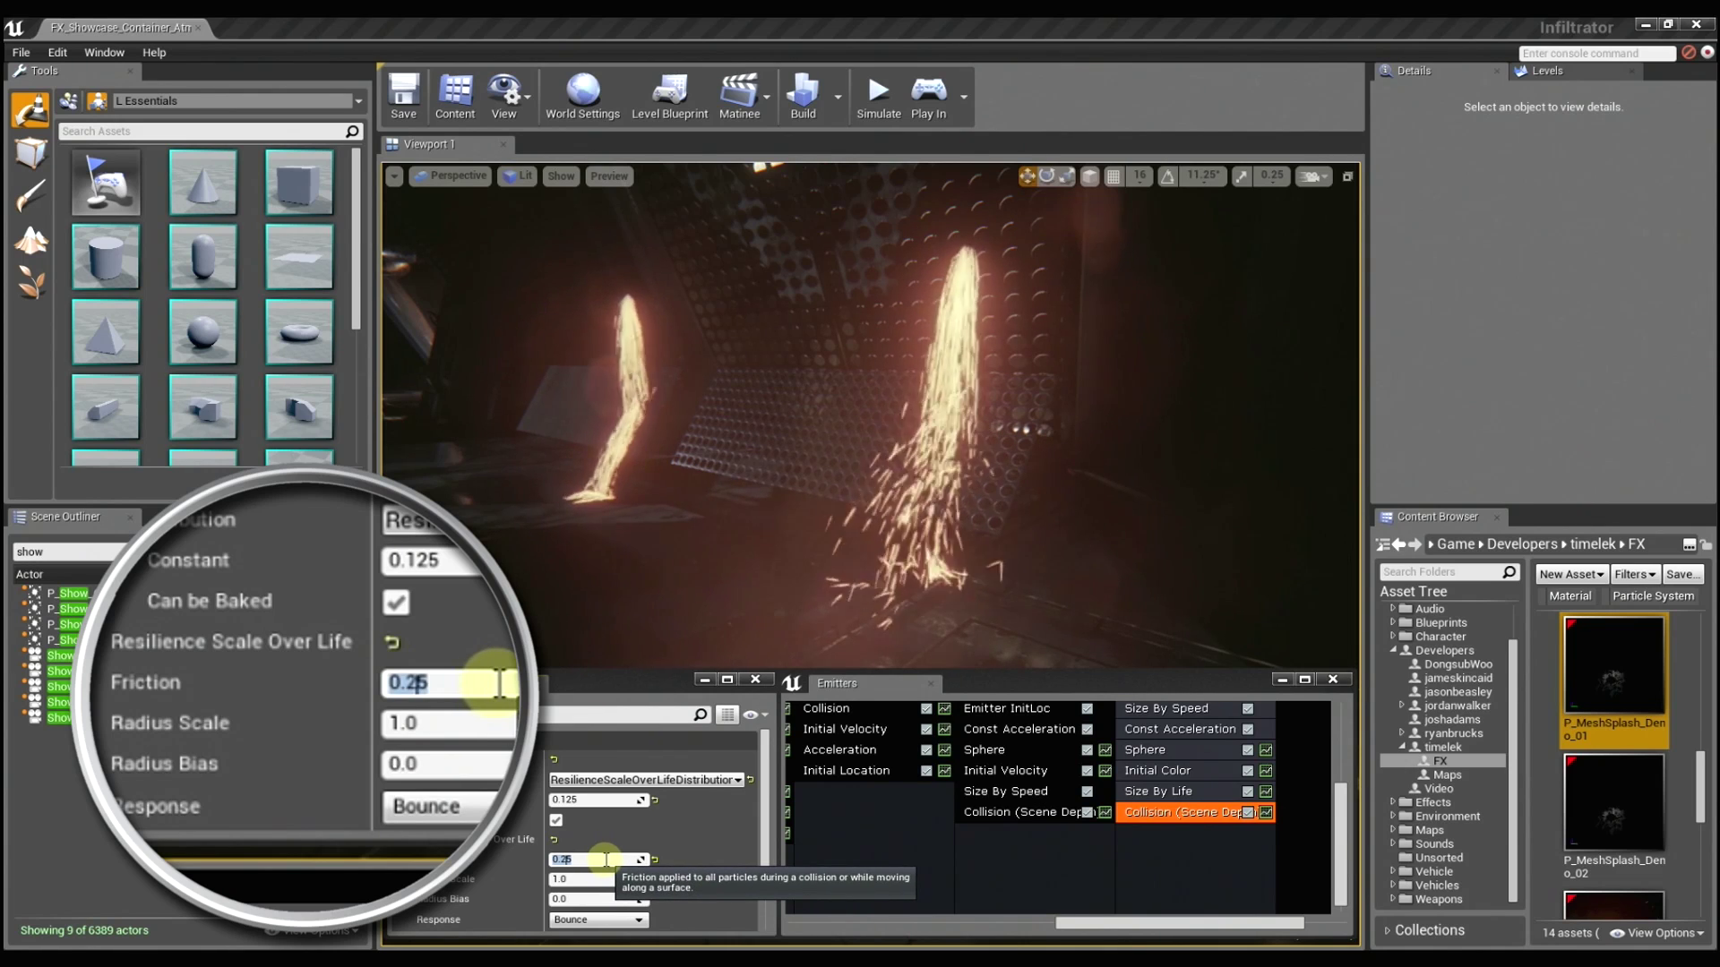
text(0)
key(Return)
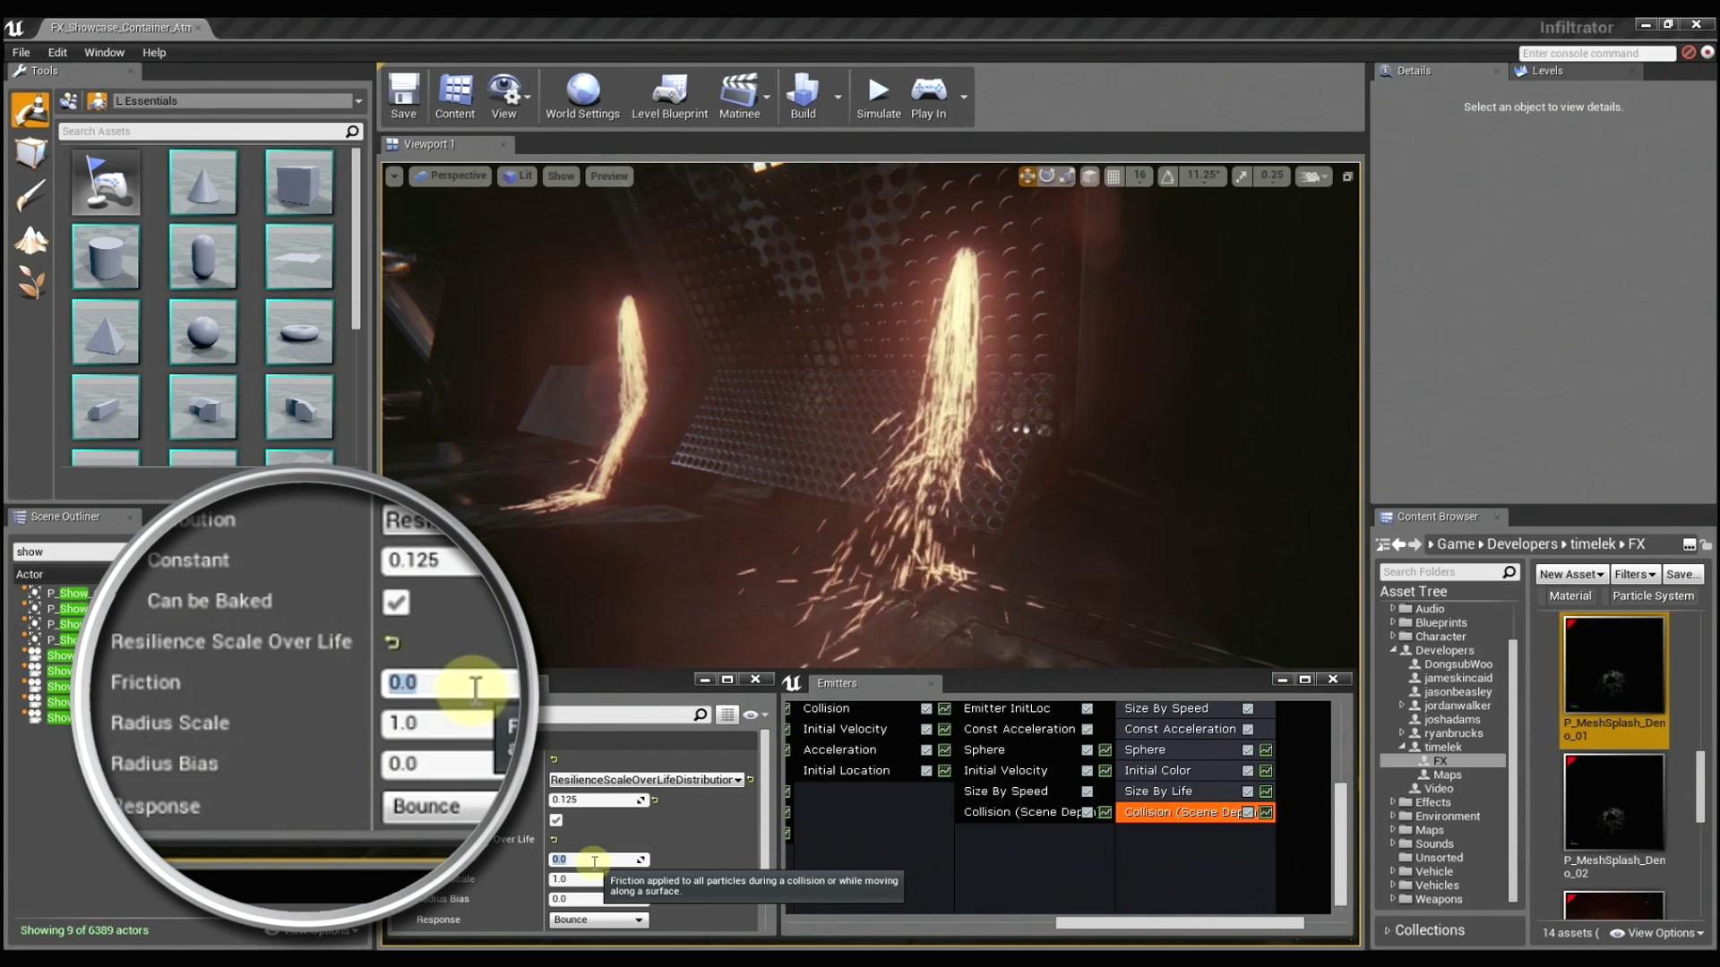
text(.25)
key(Return)
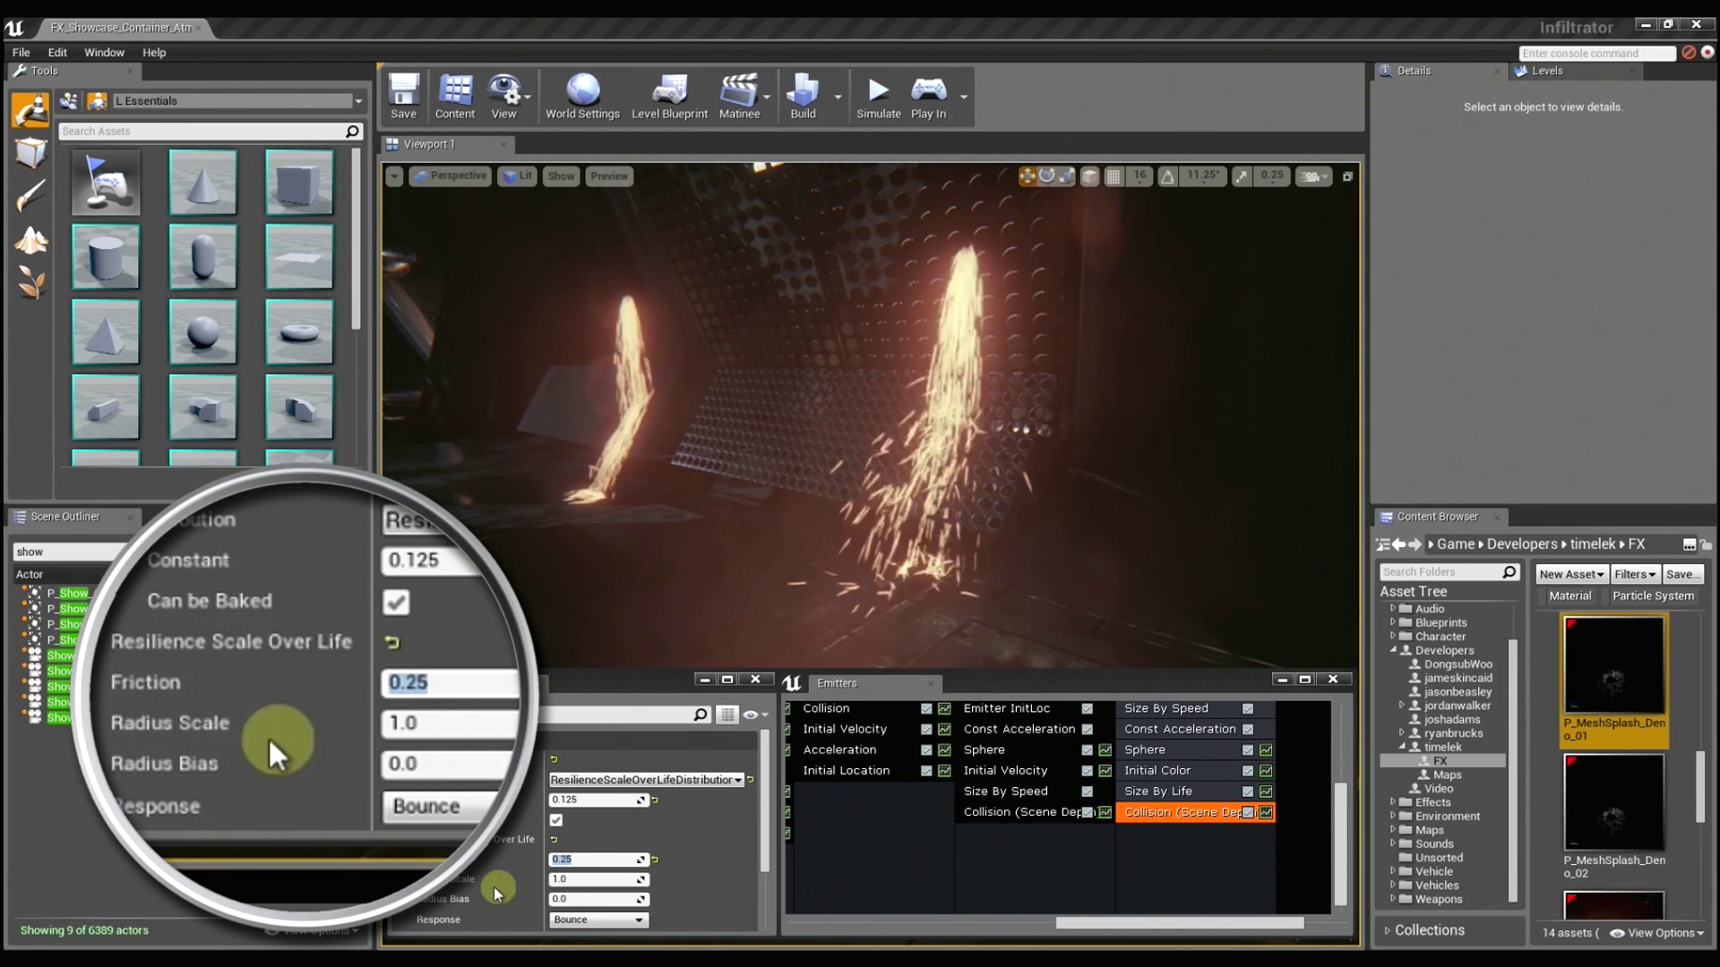
Test collision Radius Bias at 1.0 and 10, then reset it to 0.0
click(592, 898)
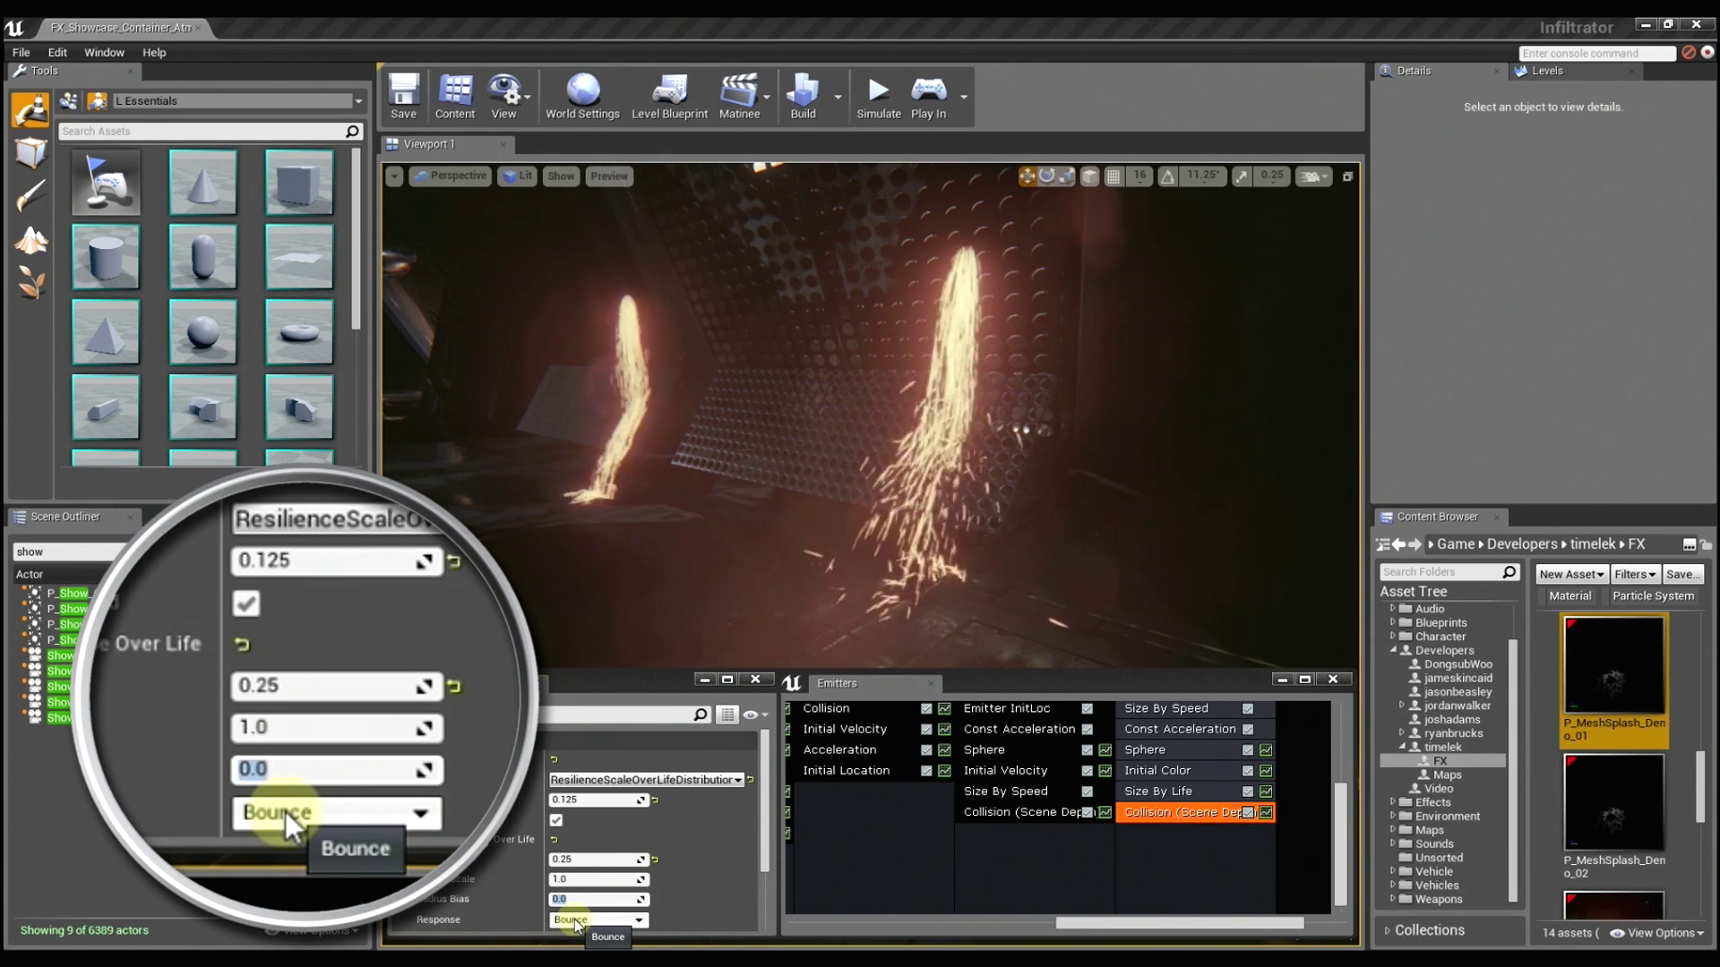
text(1)
key(Return)
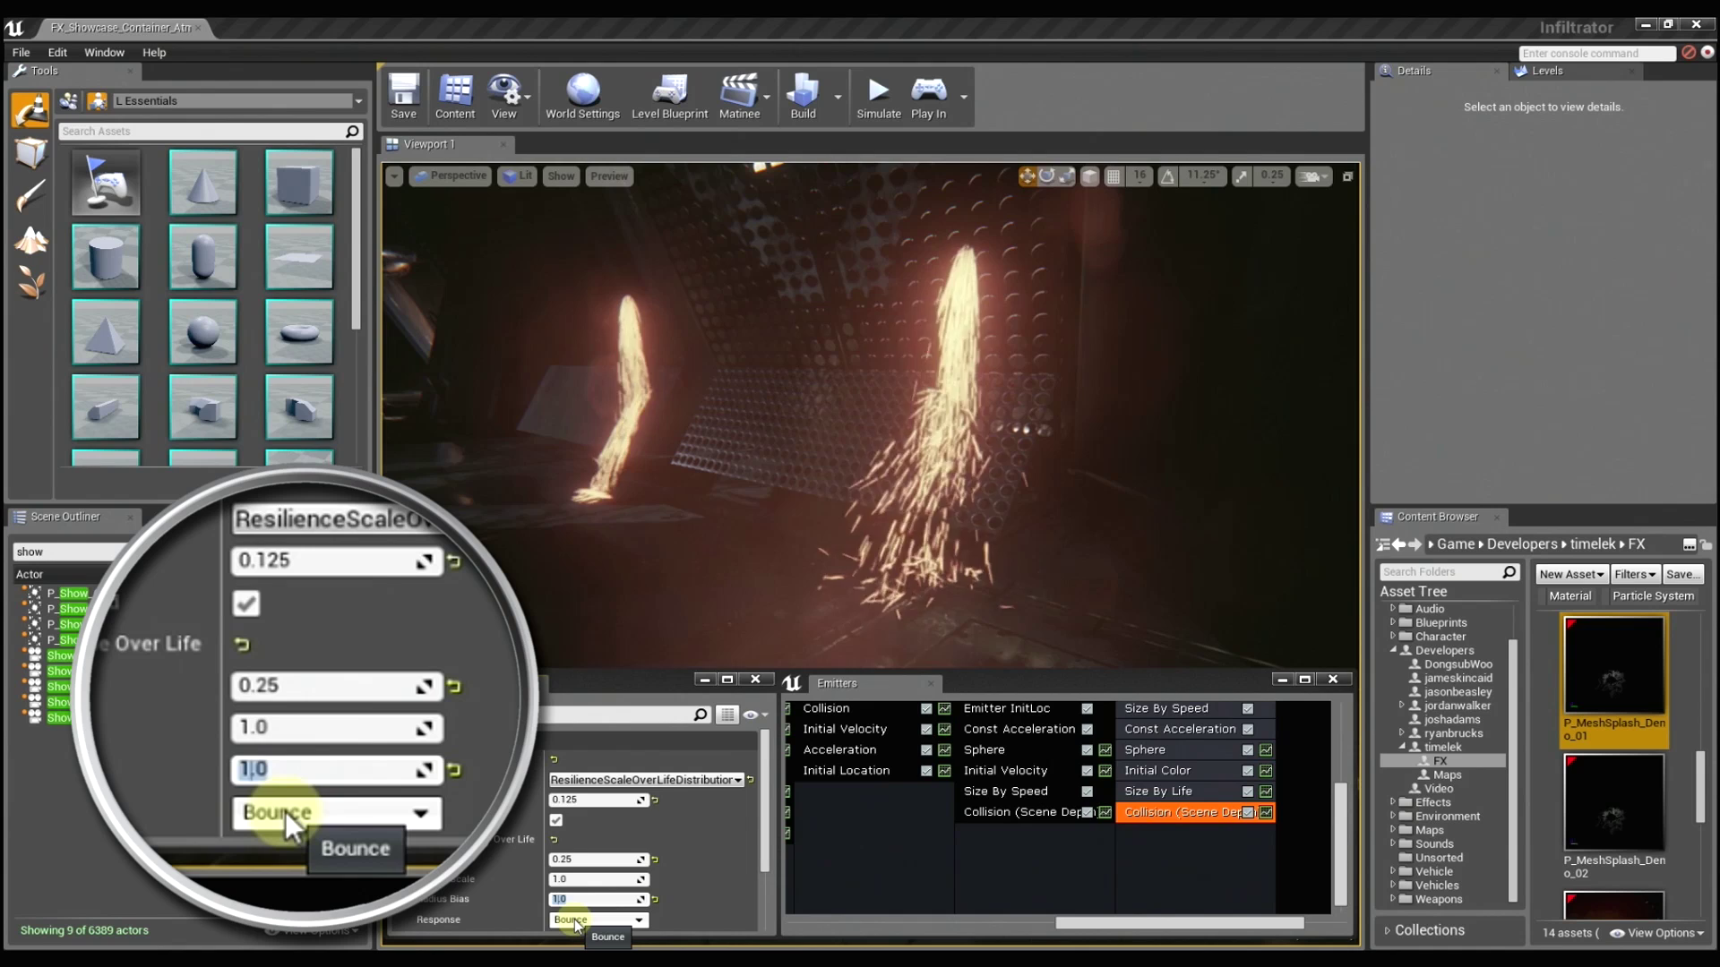
text(0)
key(Return)
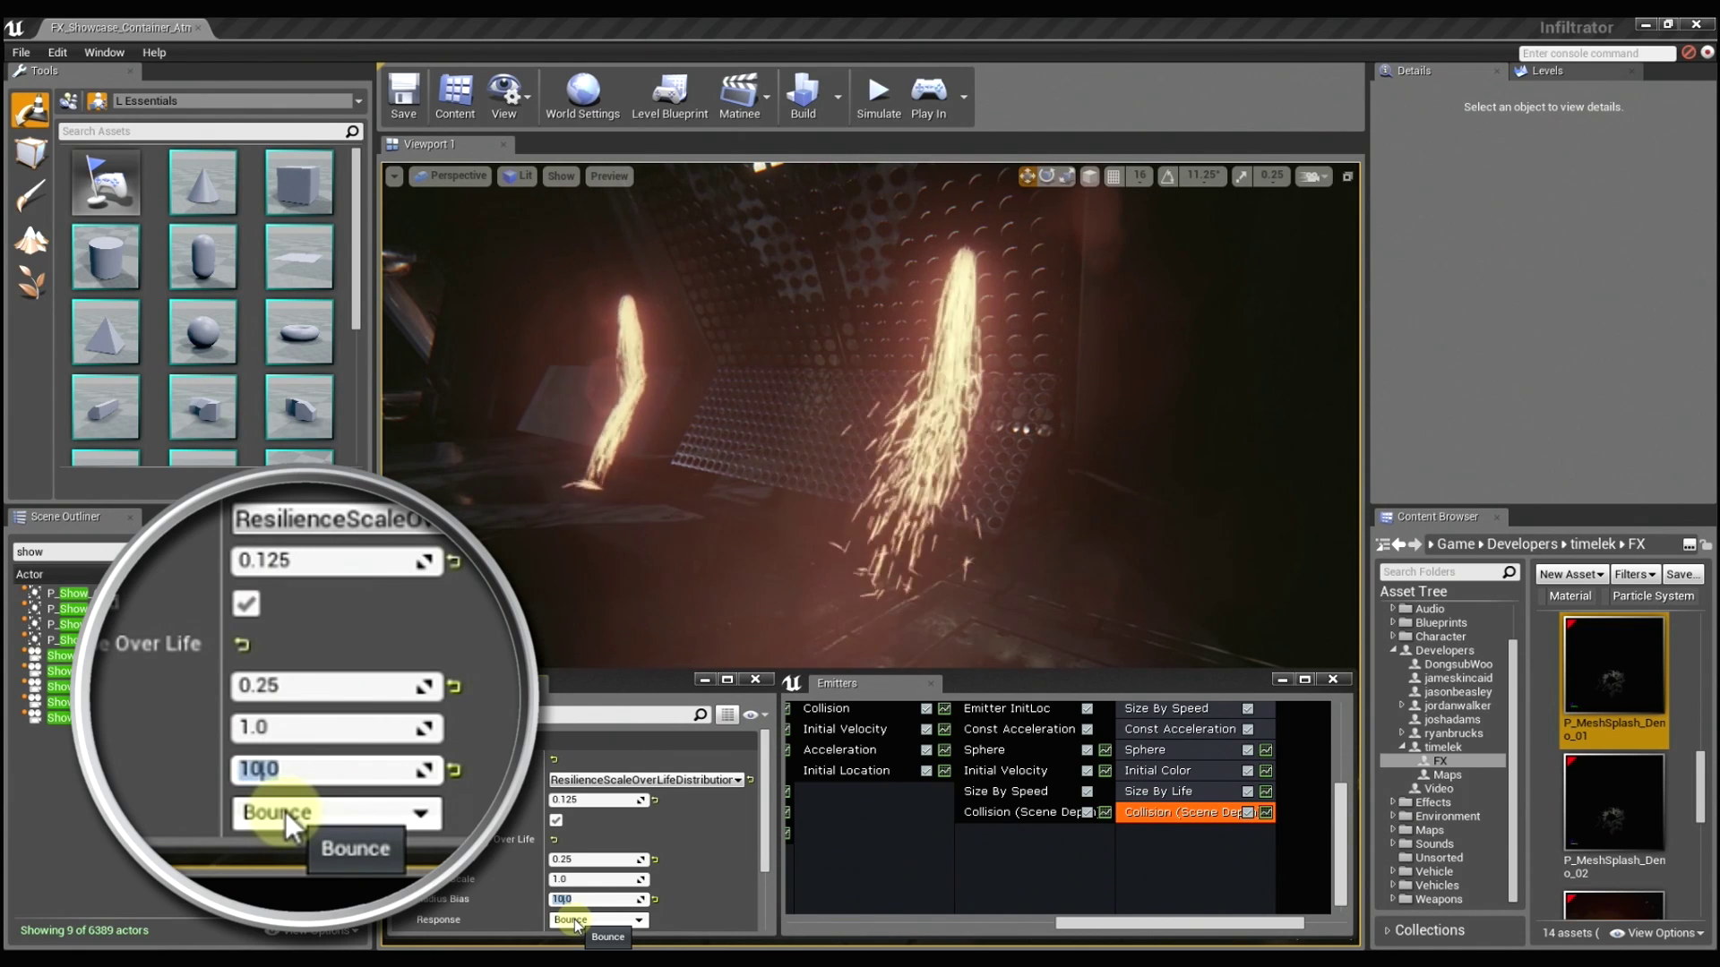
text(0)
key(Return)
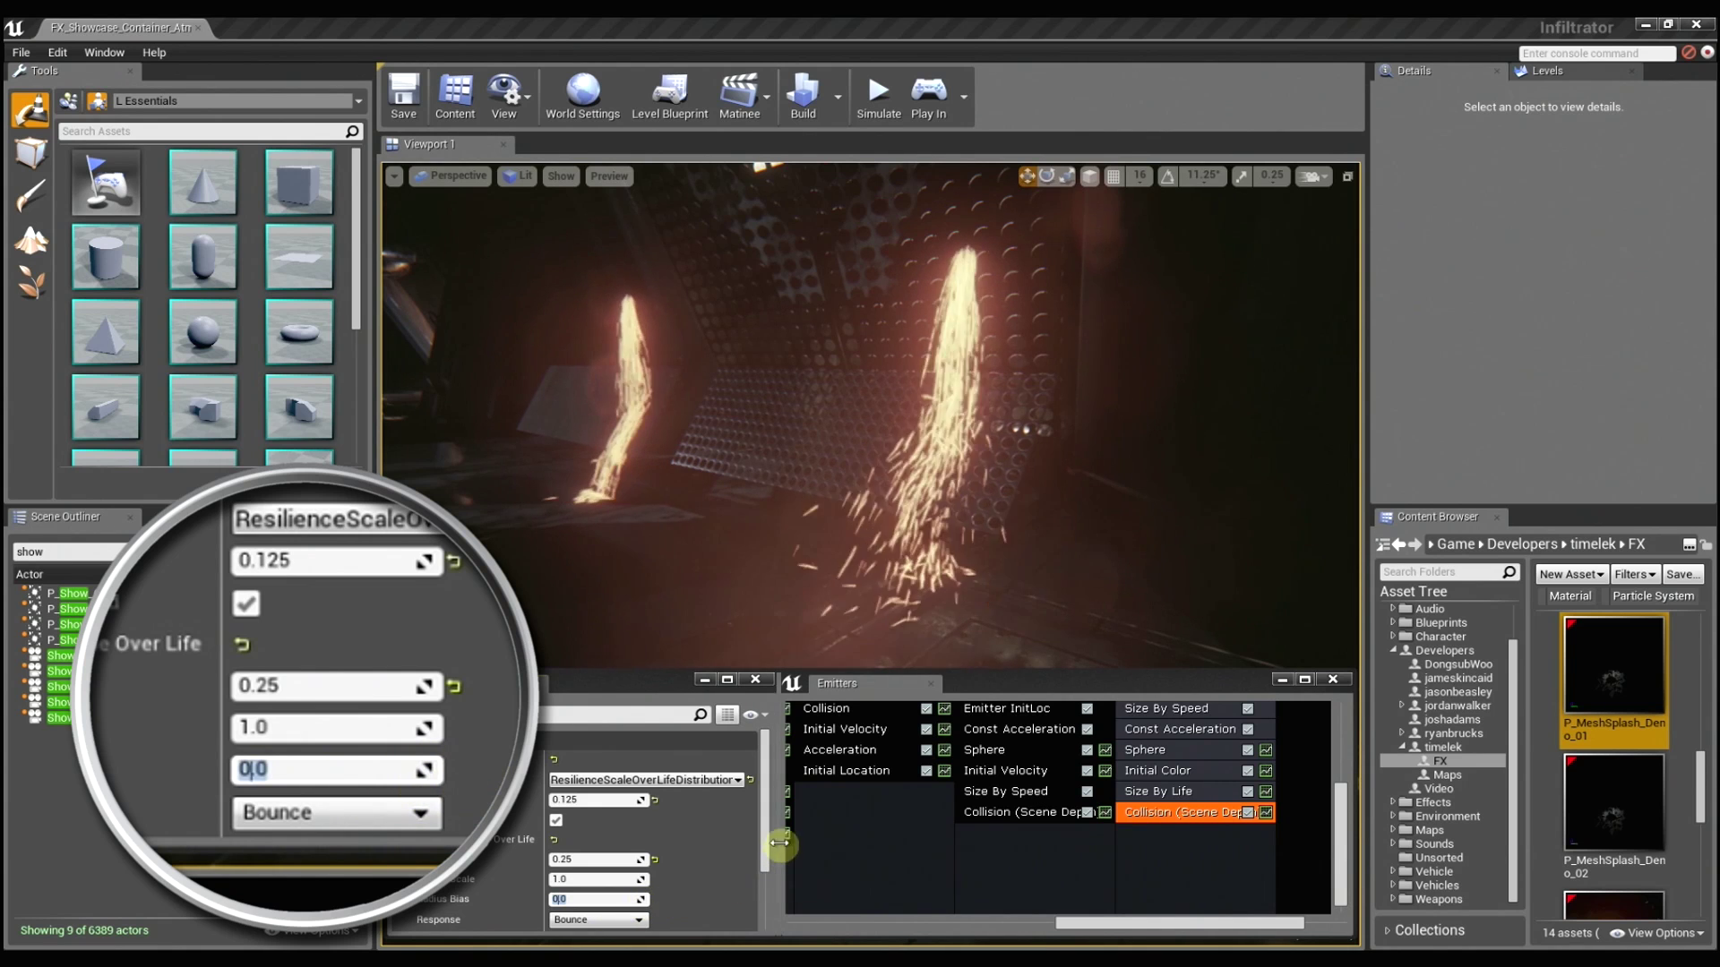
Try the Stop collision response, then settle on Kill for the spark emitter
scroll(766, 856, down, 1)
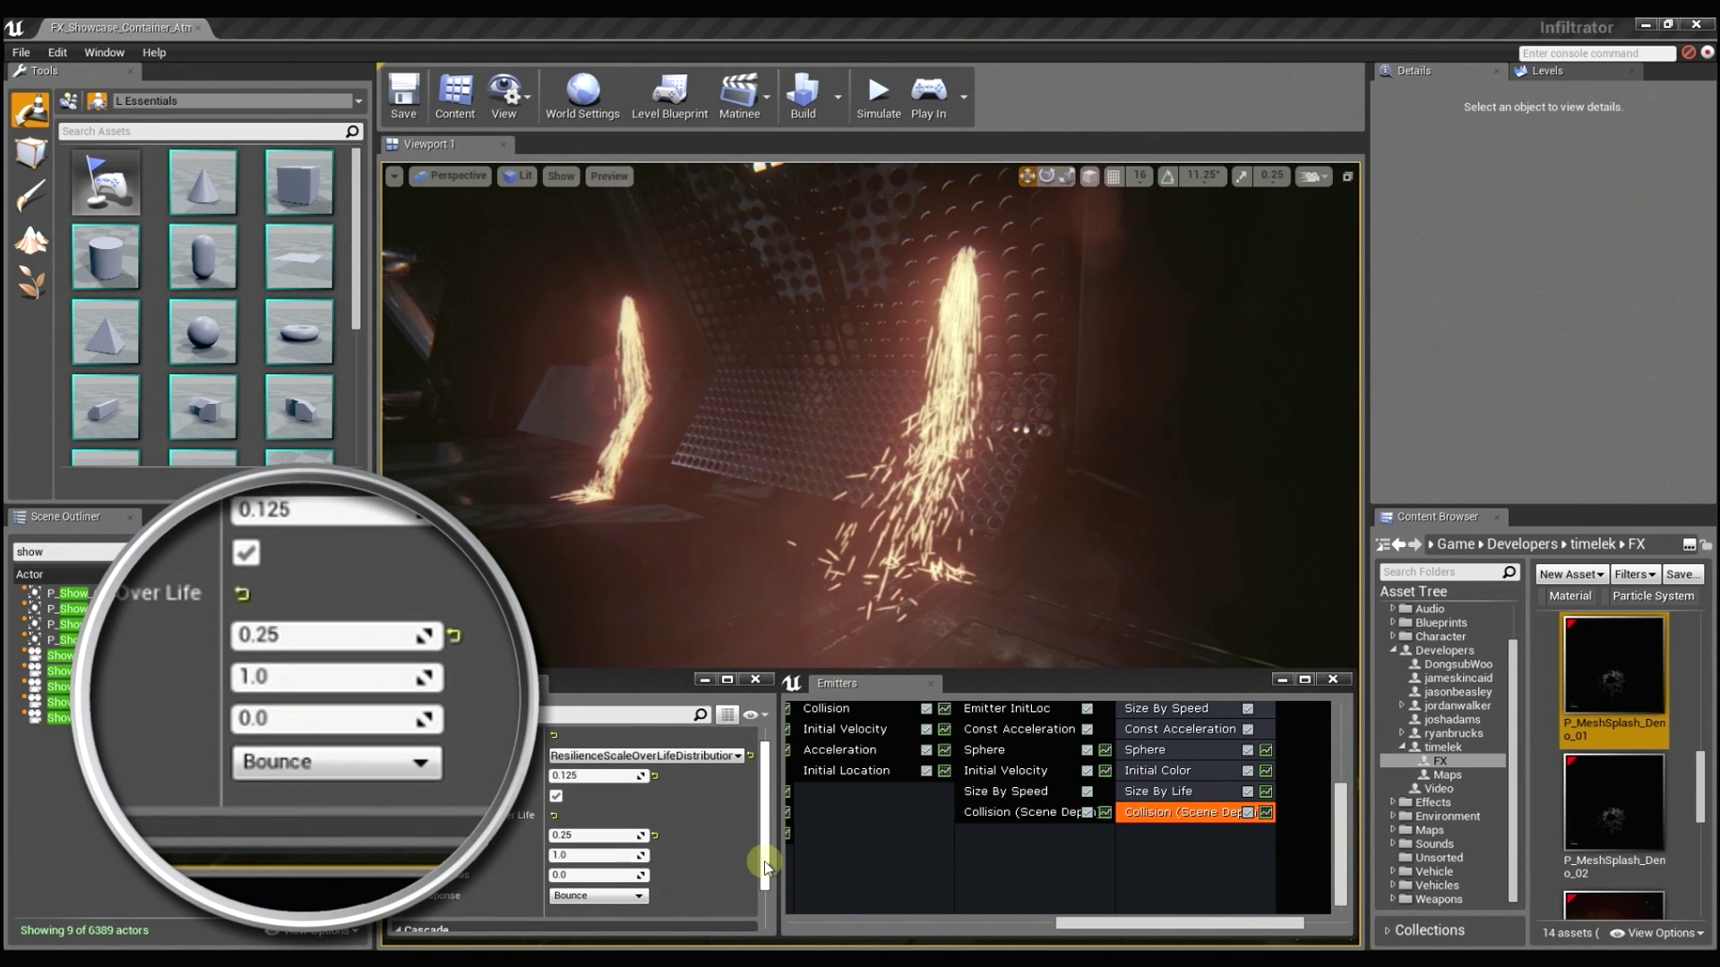
click(637, 895)
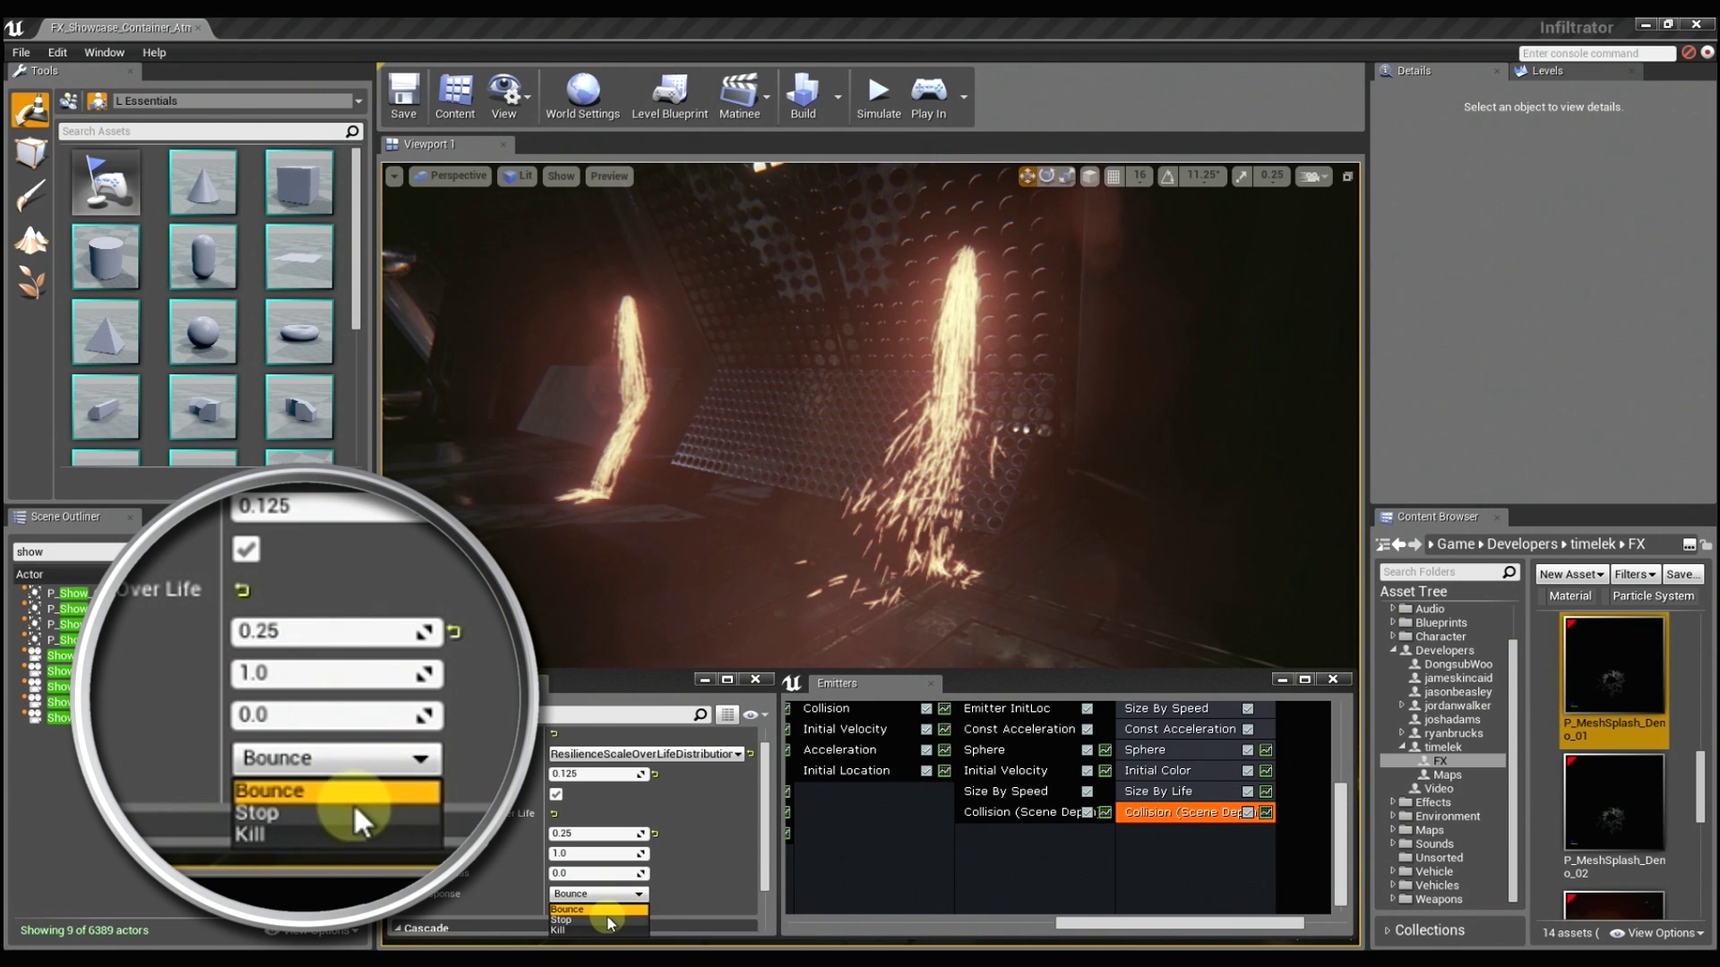
click(608, 921)
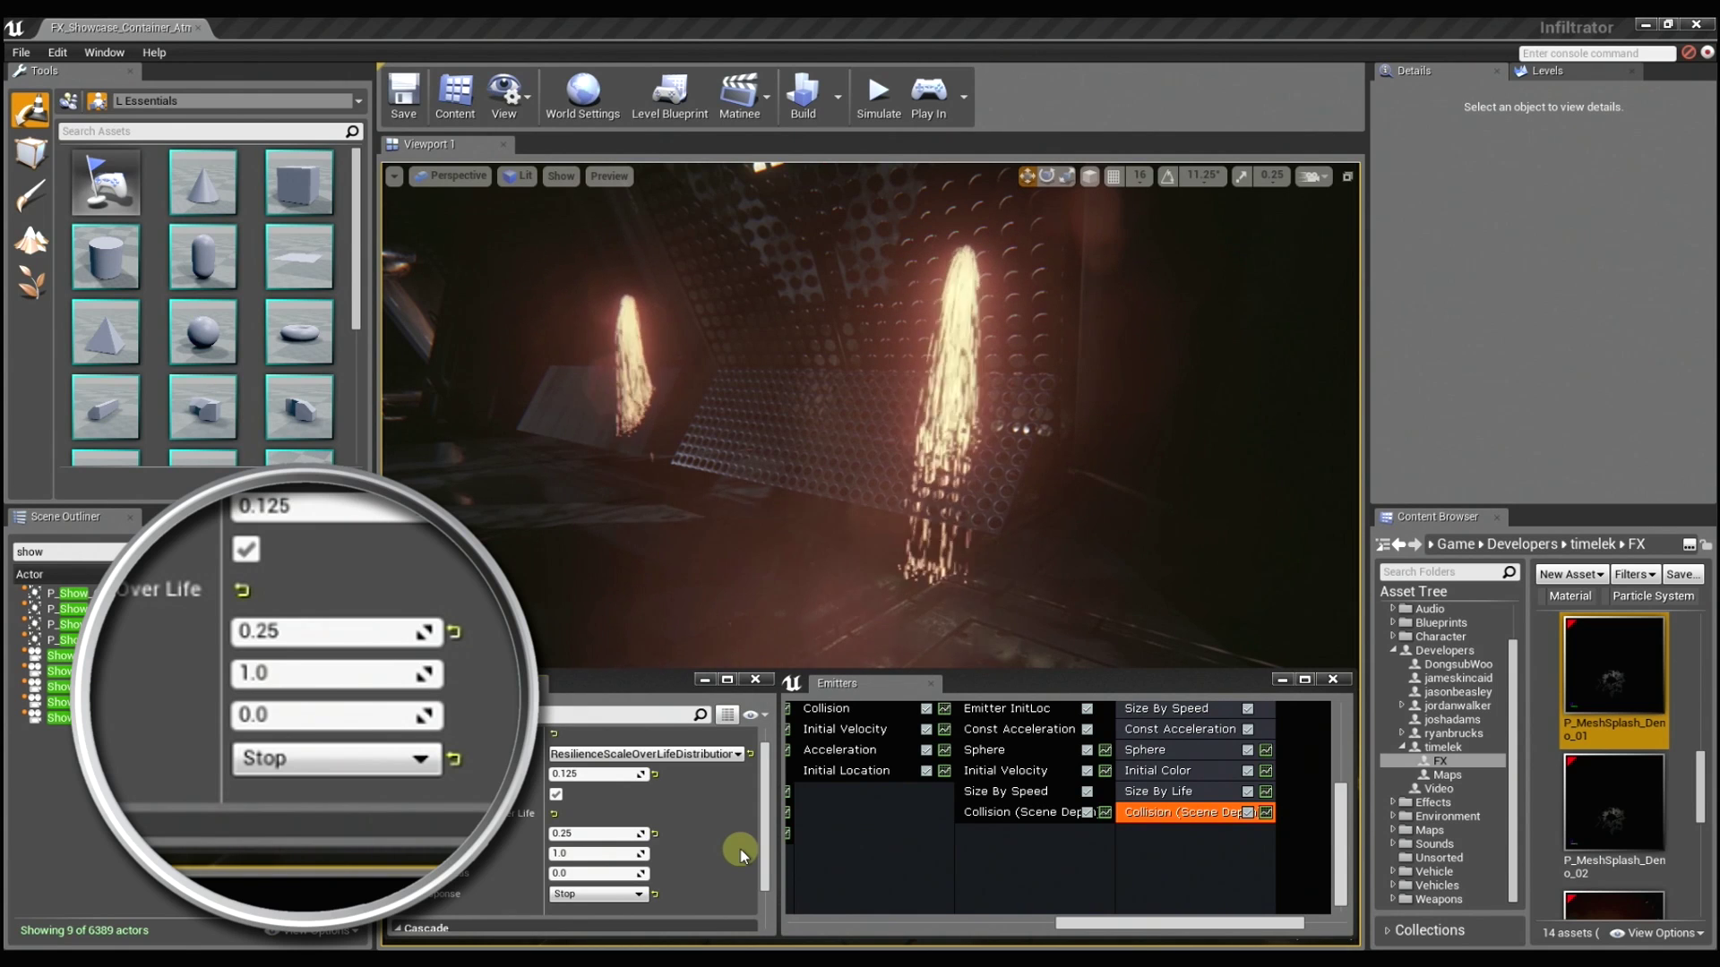
click(636, 896)
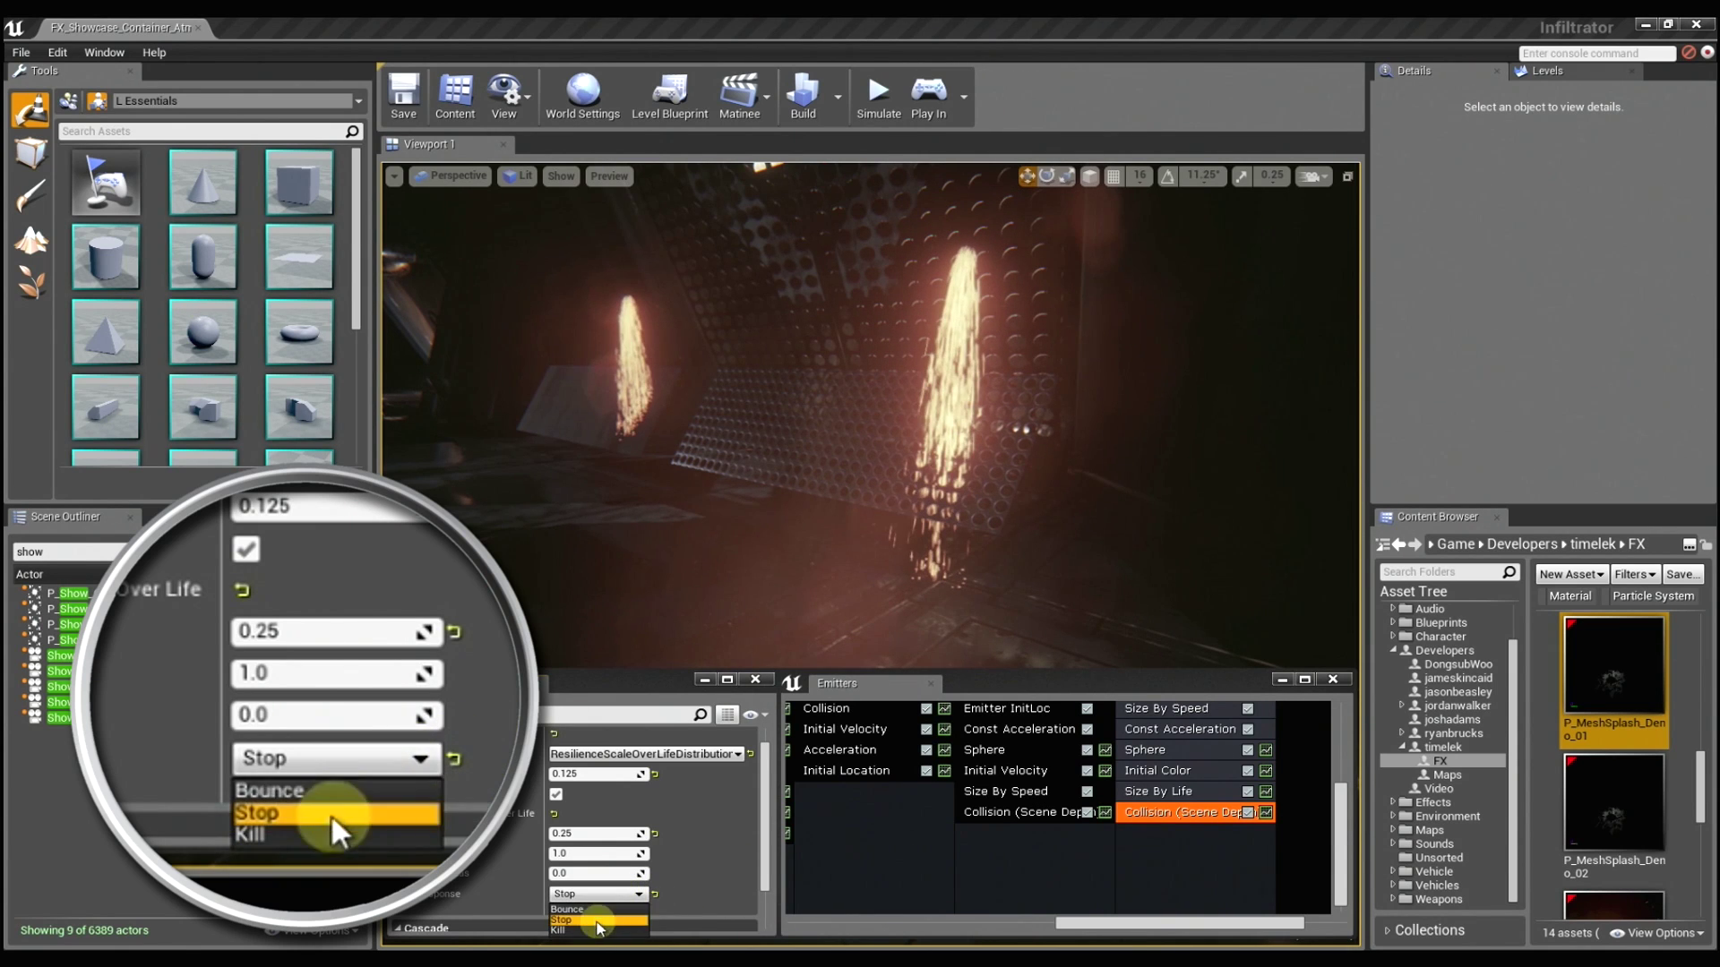
click(597, 931)
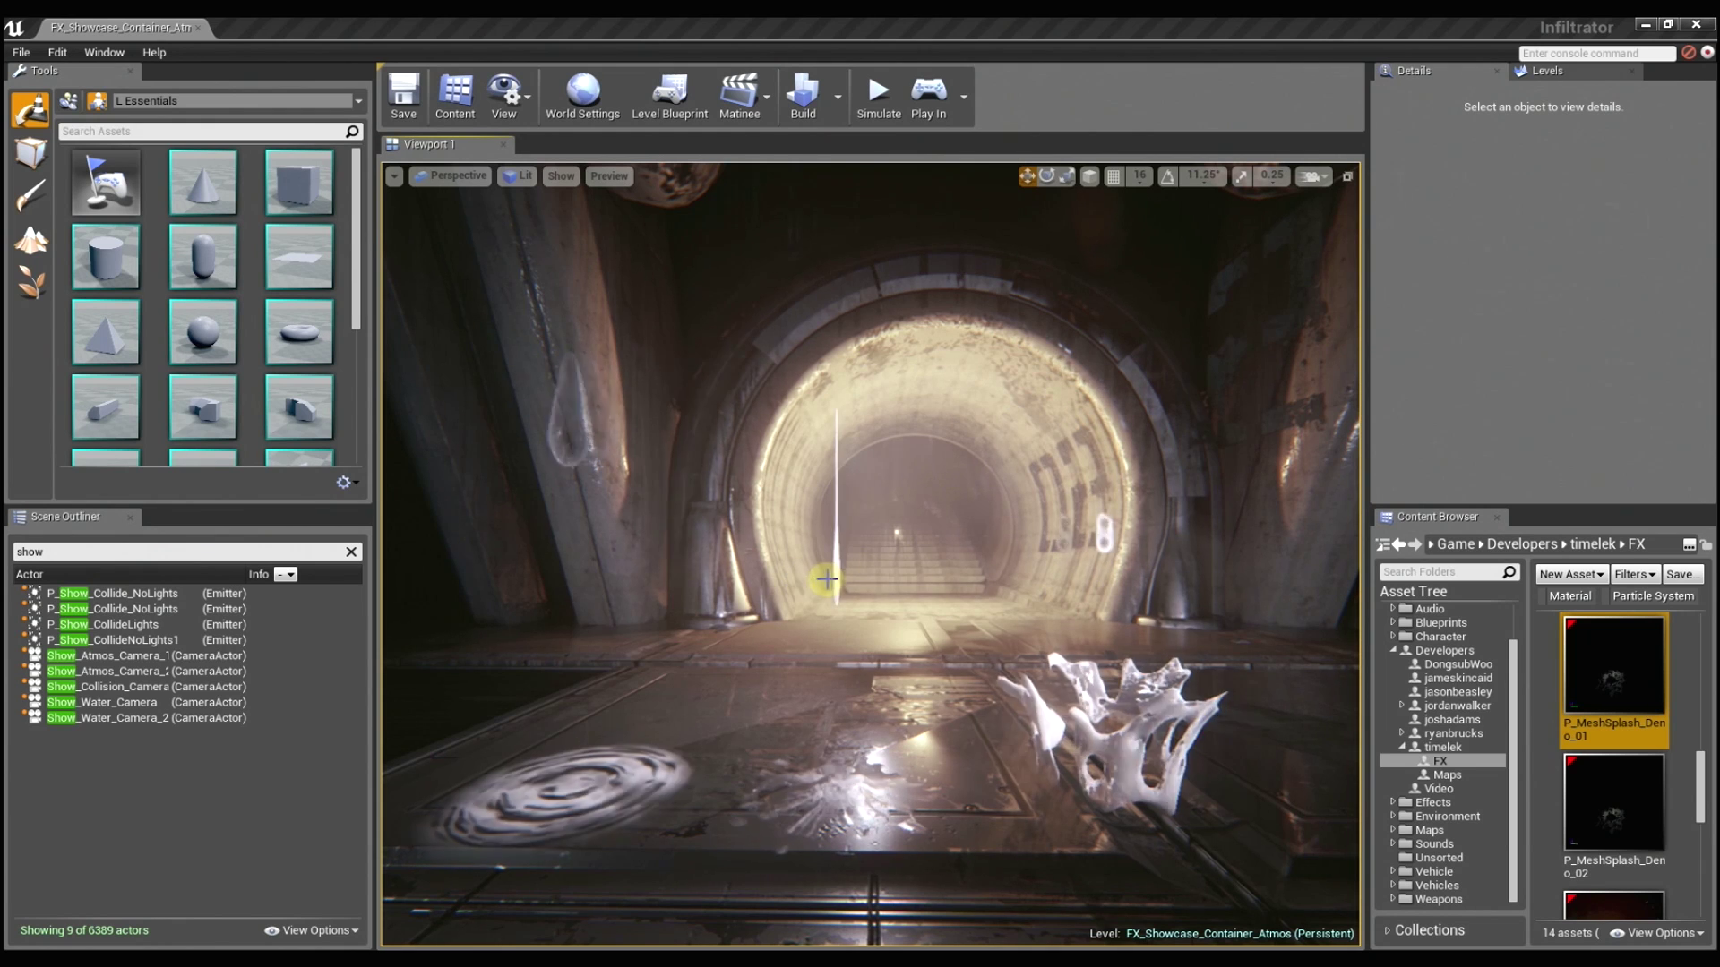
Fly the camera into the tunnel toward the water splash and switch to Wireframe view
right_drag(840, 580, 875, 653)
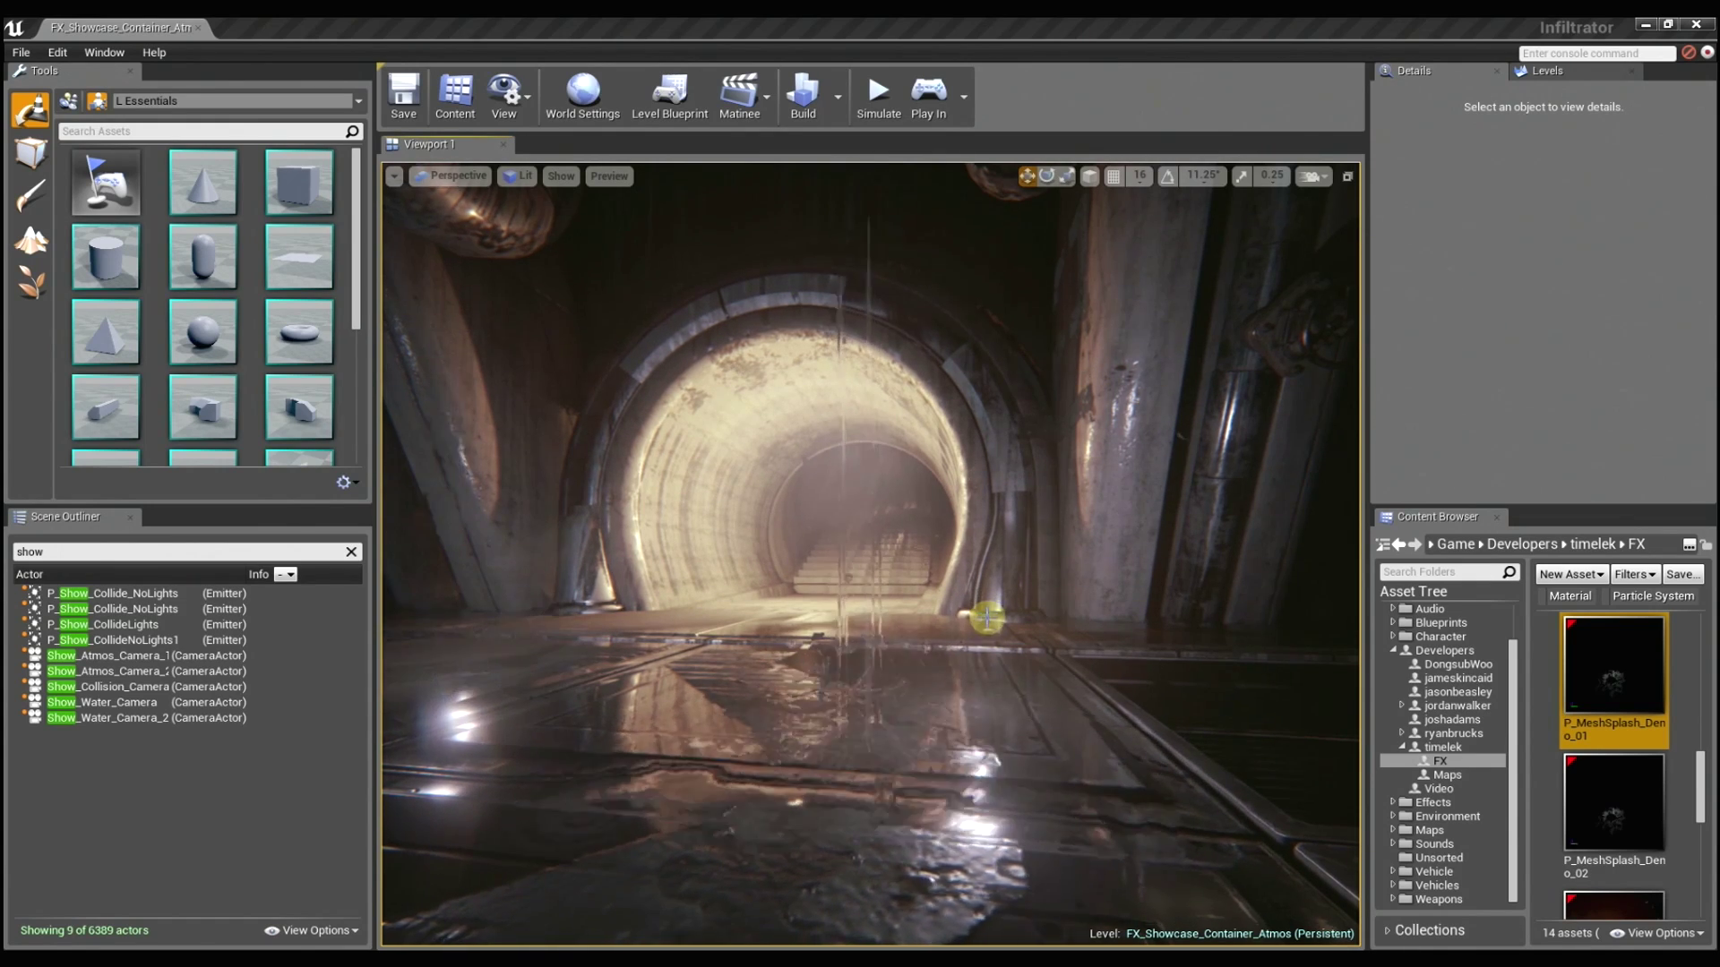
right_drag(986, 617, 980, 619)
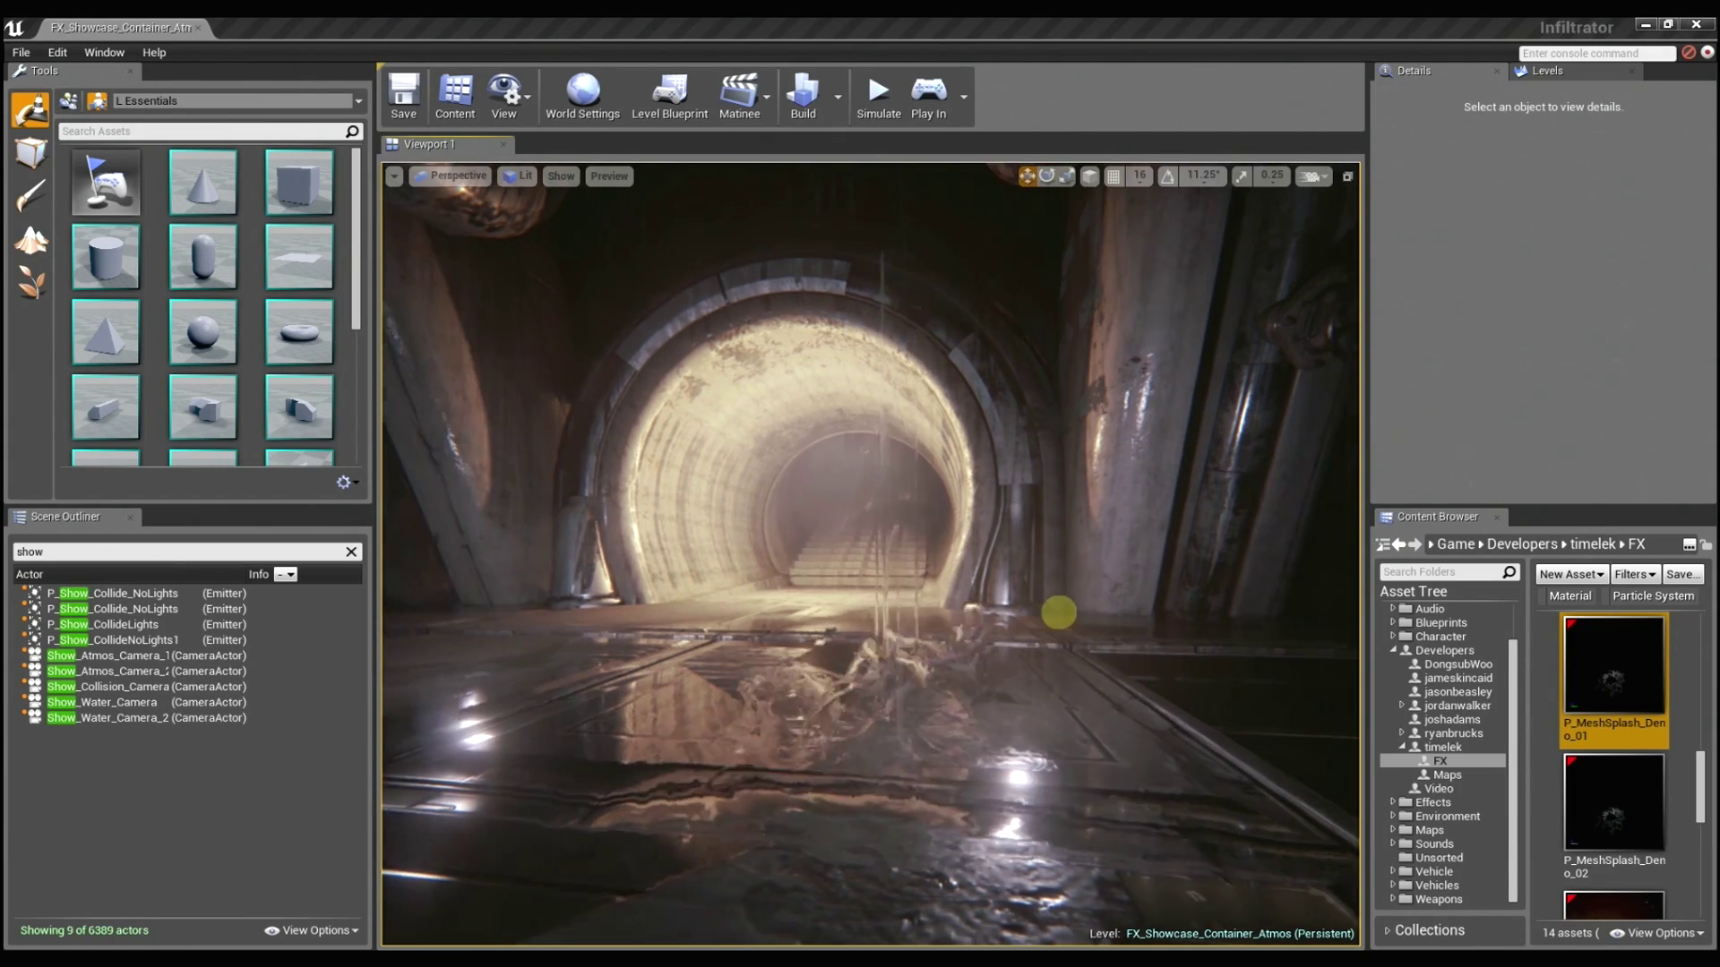
right_drag(1023, 611, 1066, 627)
key(alt+2)
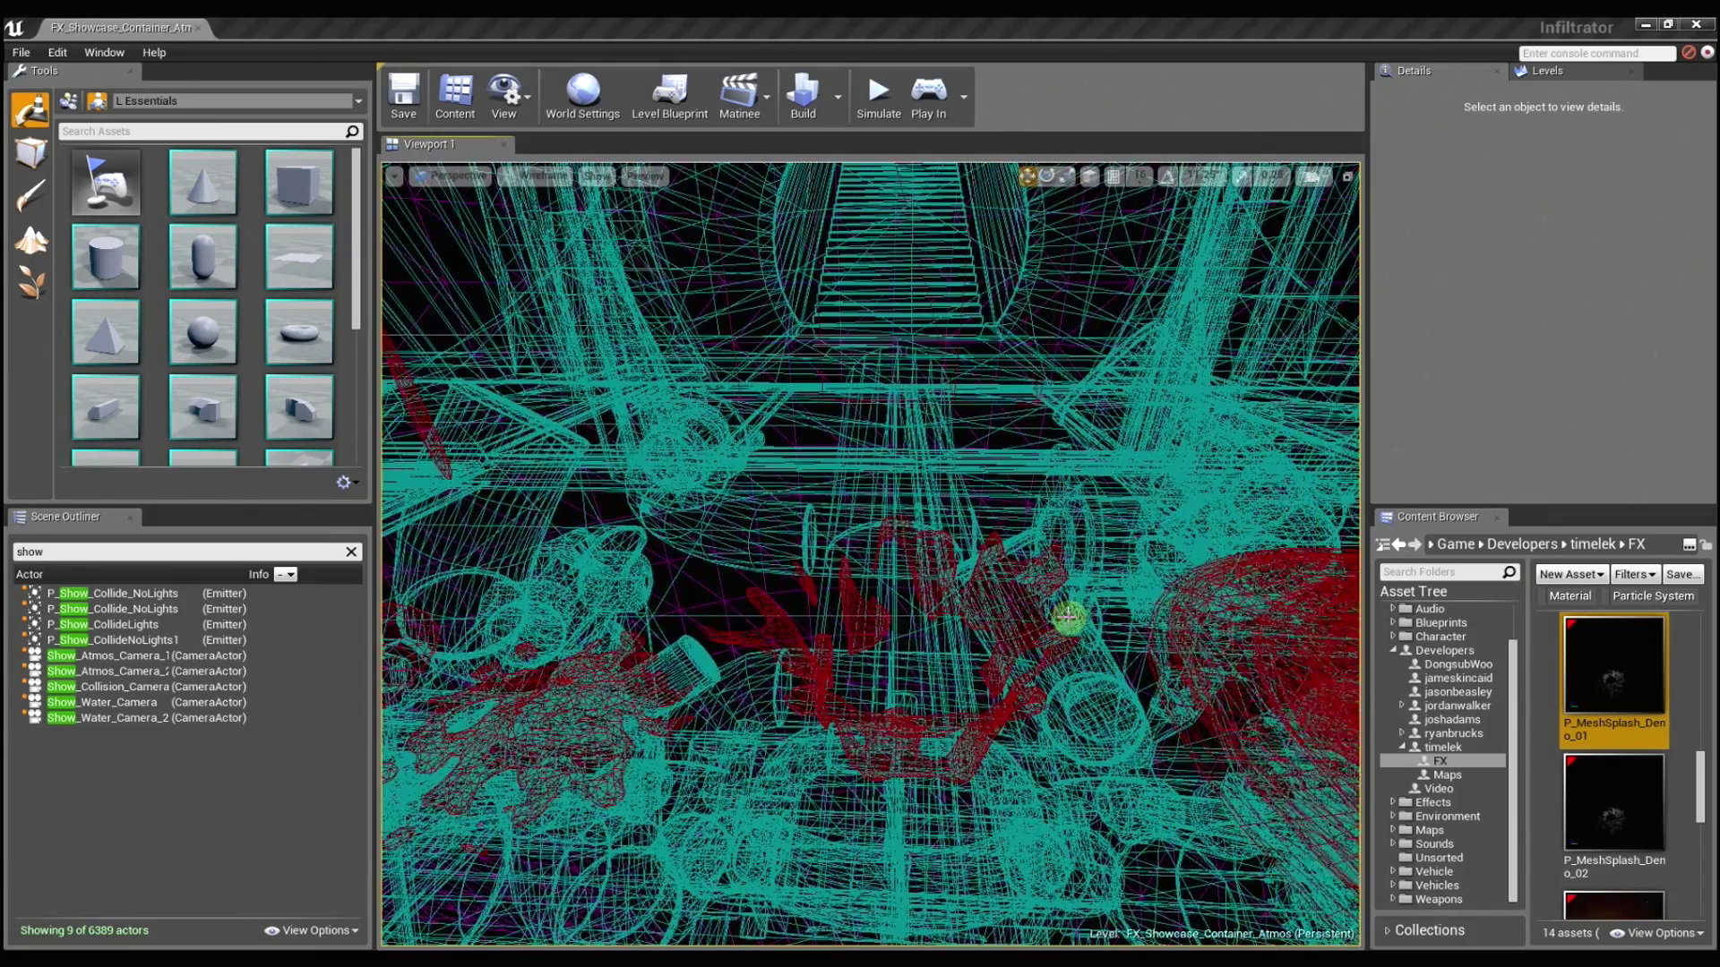
Nudge the camera forward and return the viewport to Lit mode
right_drag(1067, 616, 1022, 590)
key(alt+4)
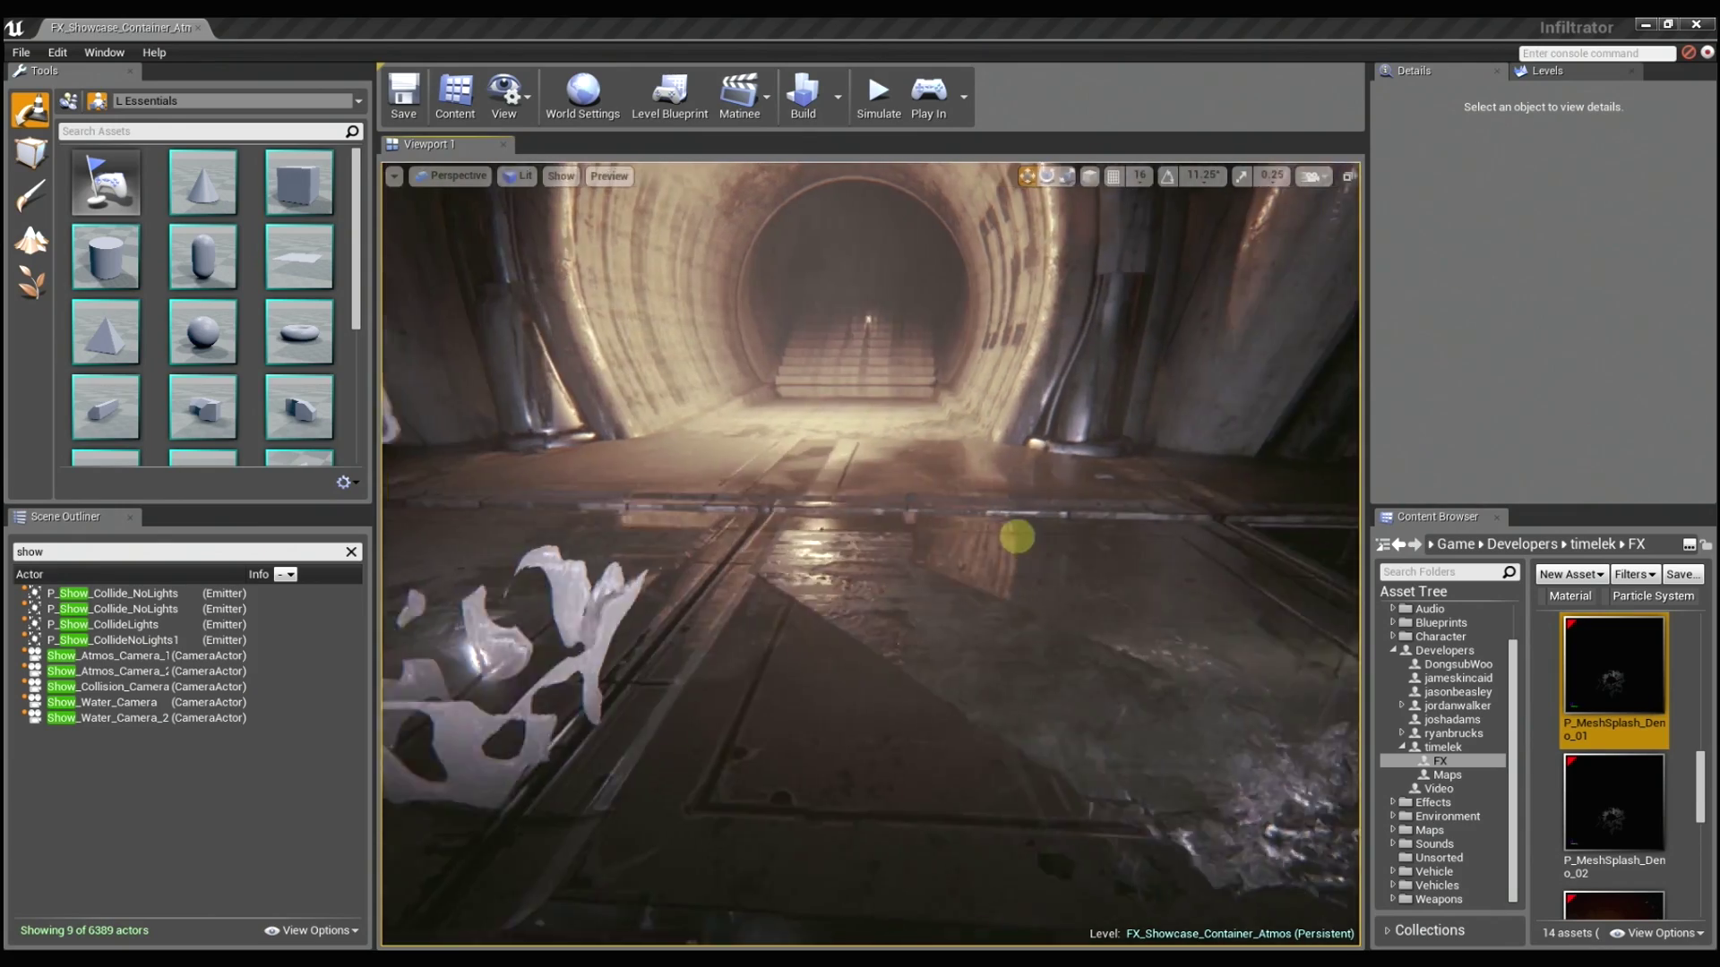
Jump to camera bookmark 1 showing the steamy container walkway
key(1)
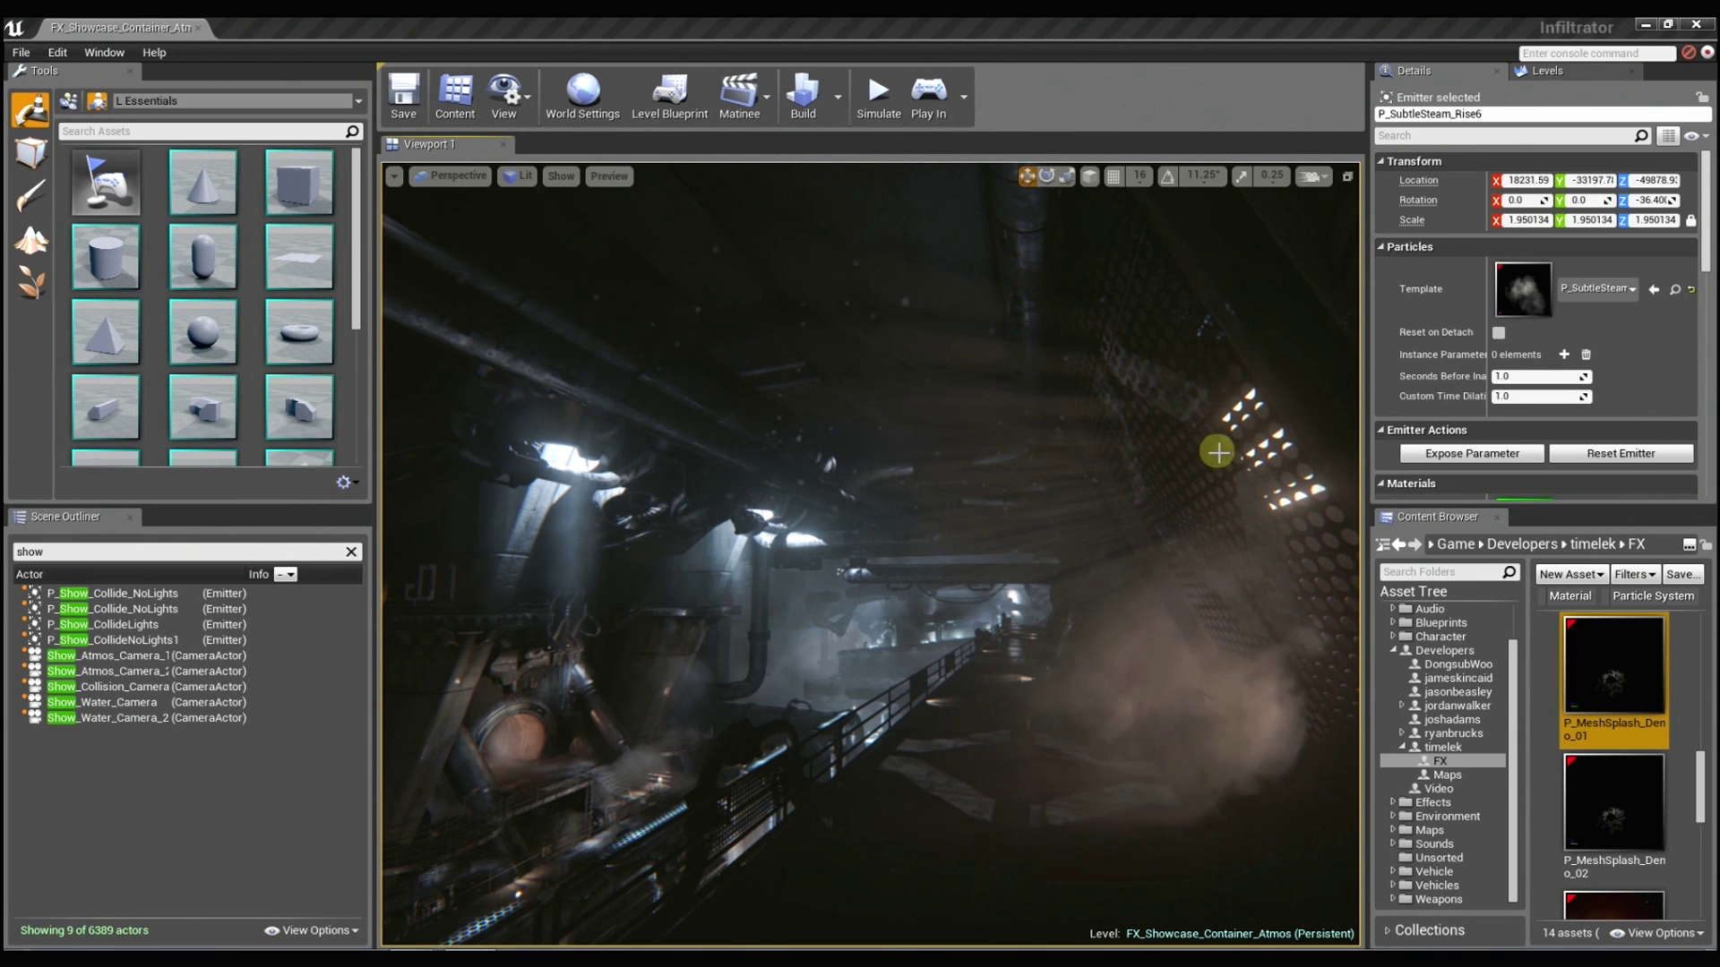
Tilt the camera up toward the ceiling above the steam walkway
right_drag(1018, 530, 984, 583)
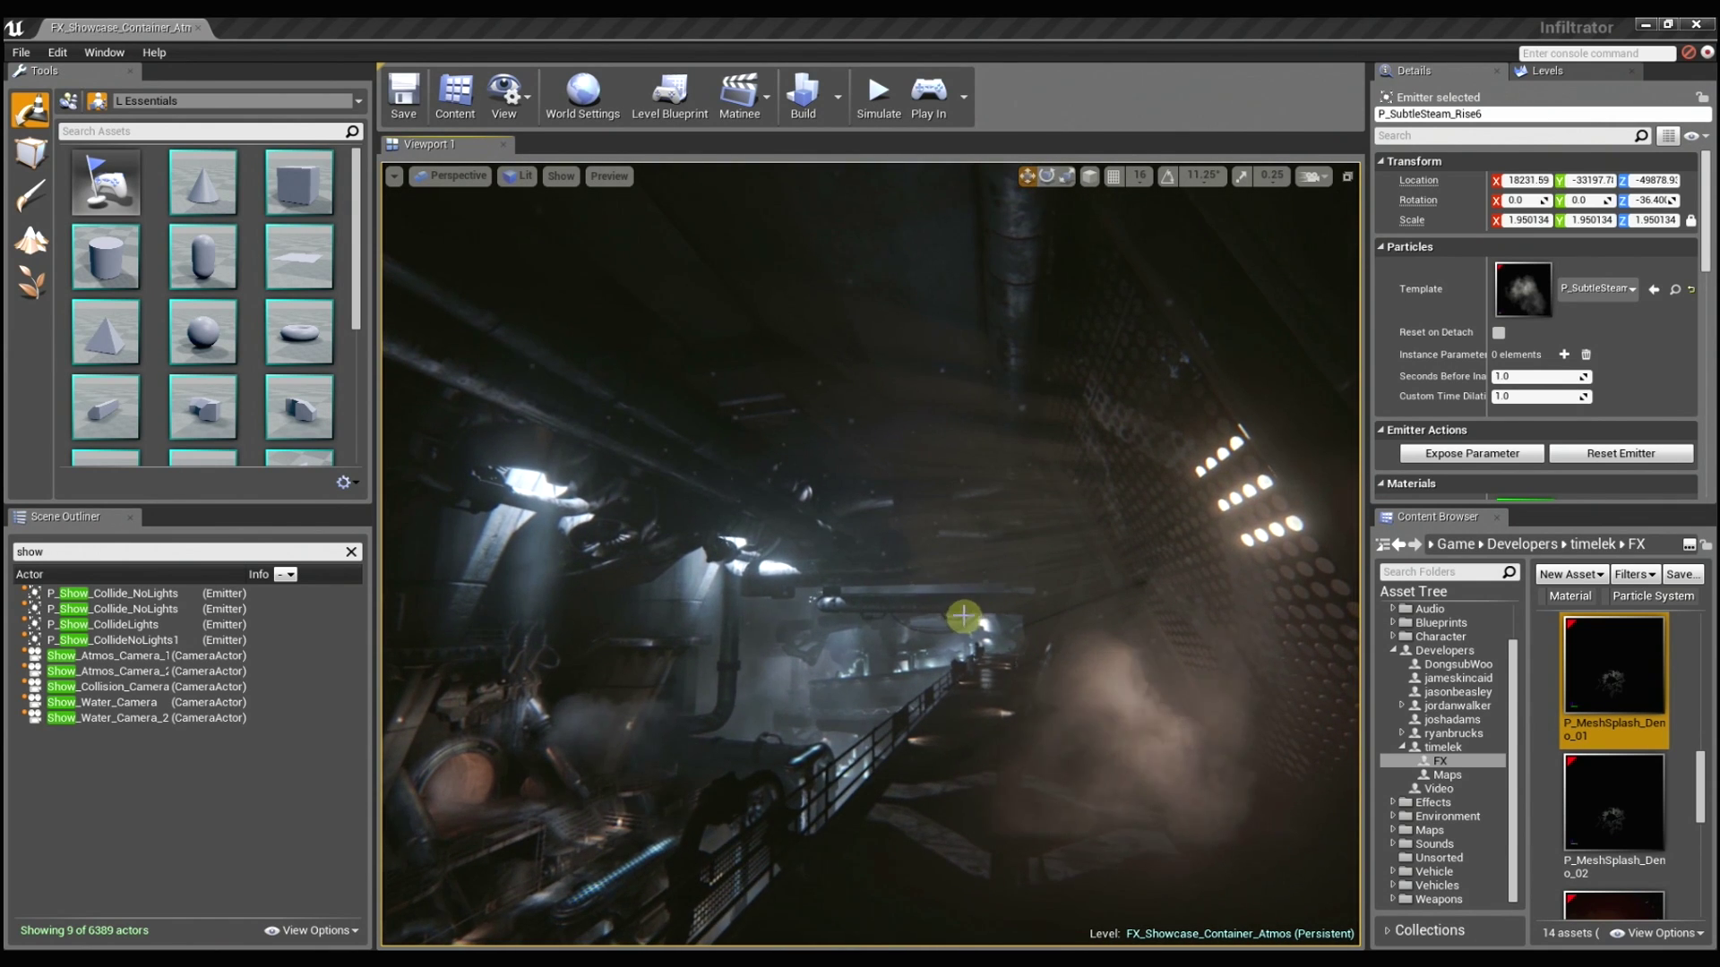
Toggle editor helpers with G, select the VectorFieldVolume10 dust volume and fly through it
key(g)
right_drag(965, 593, 1021, 532)
click(878, 730)
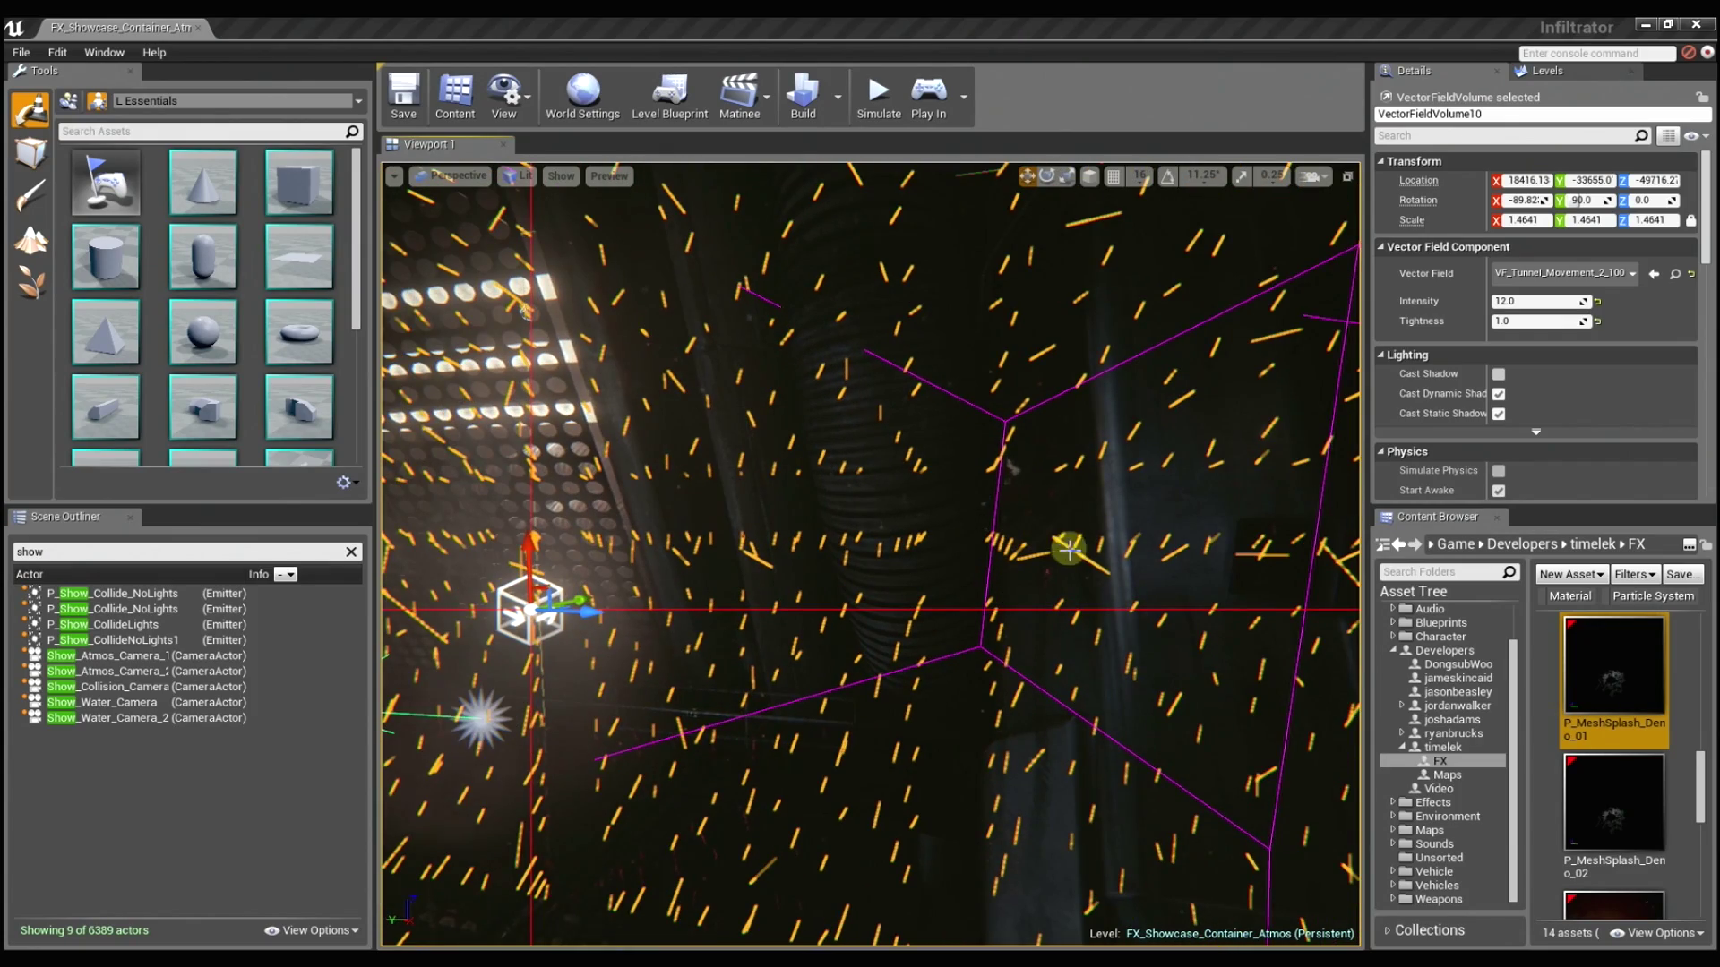
right_drag(1106, 580, 988, 679)
Nudge P_SubtleSteam_Rise6 along the walkway to X 18205.91, Y -33177.0 and preview it in game view
key(g)
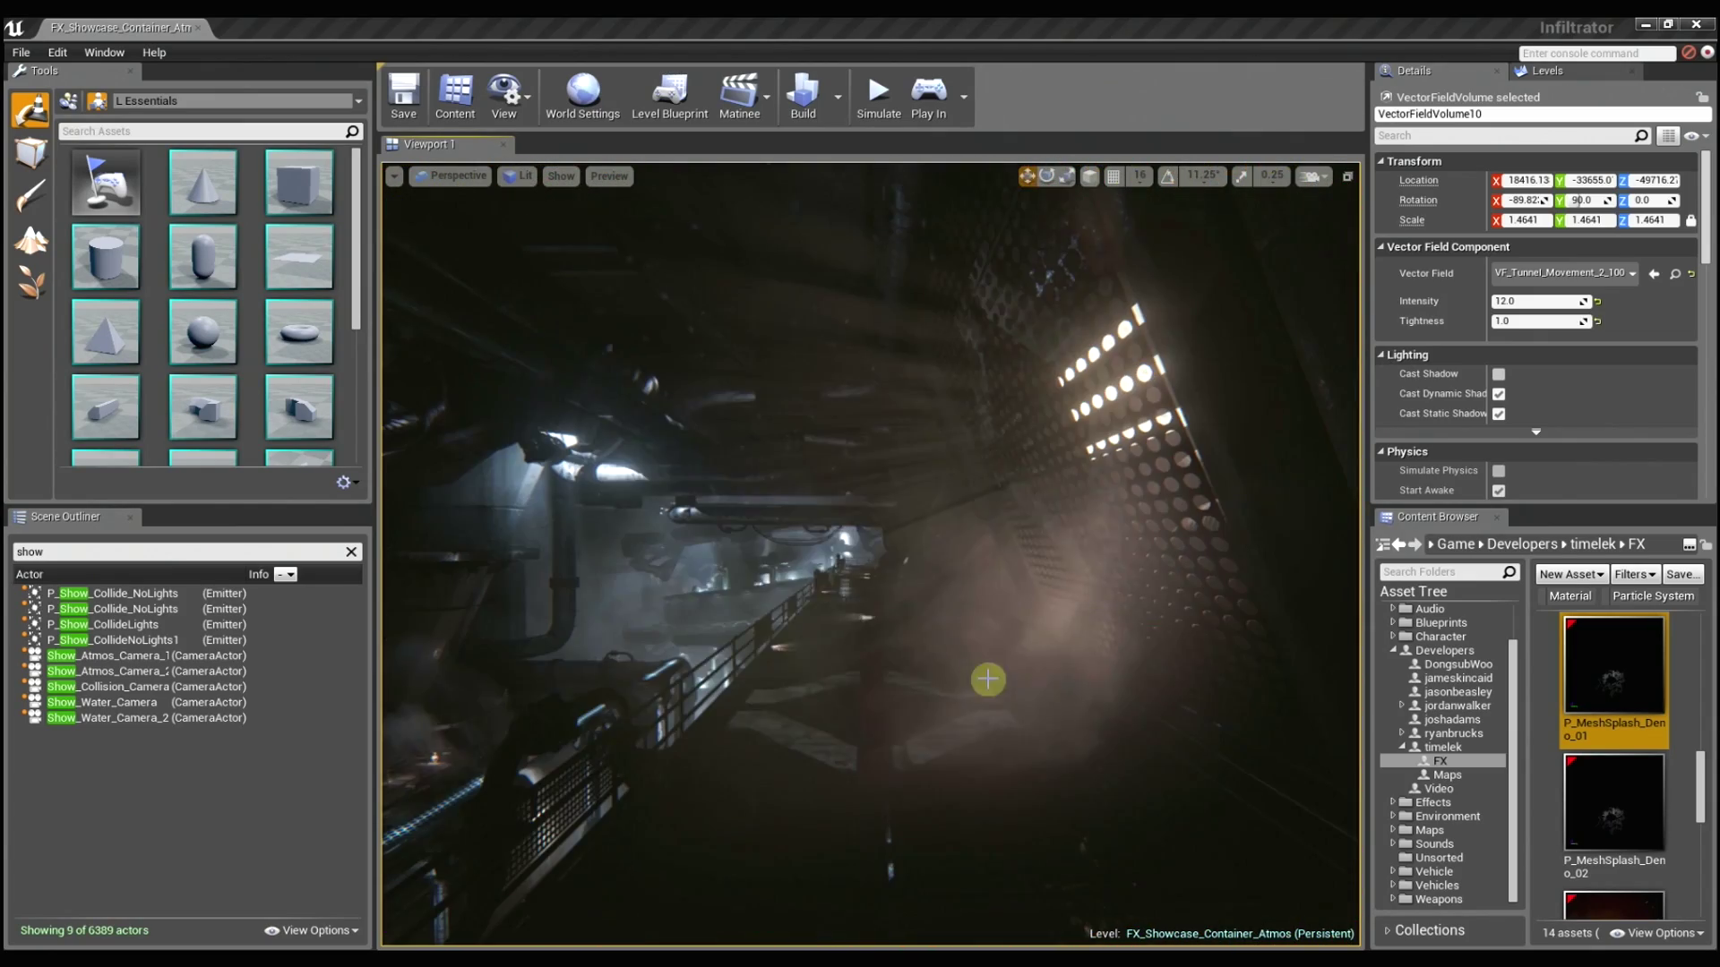
click(932, 653)
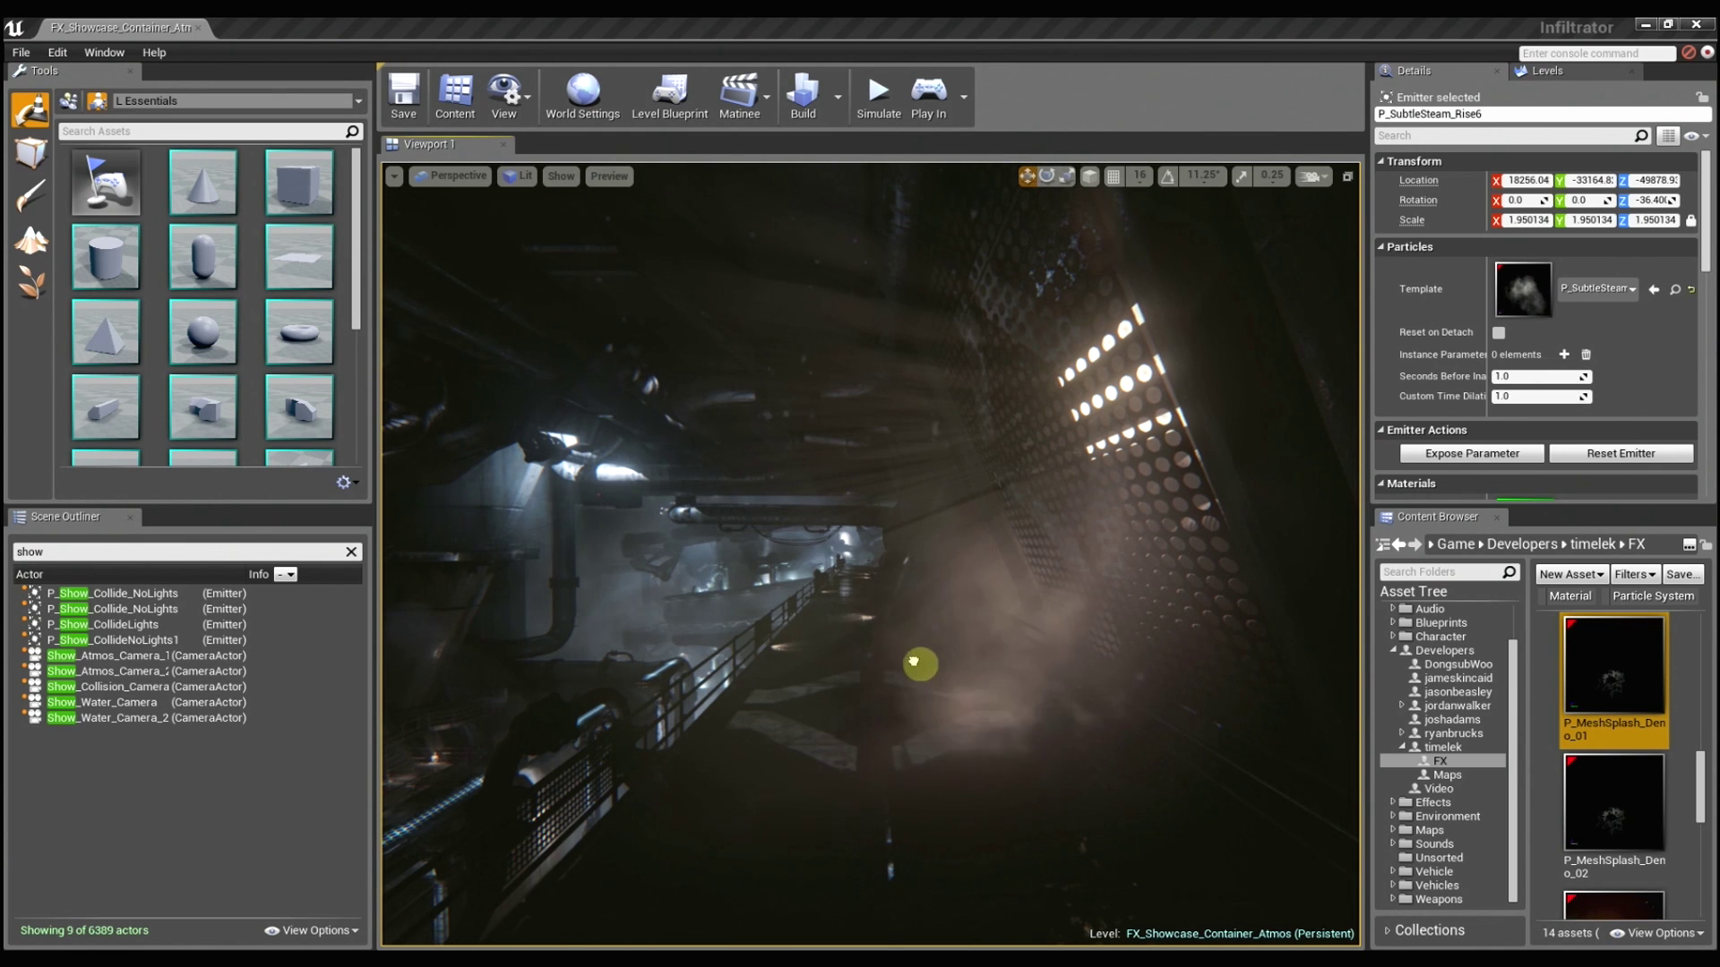
key(g)
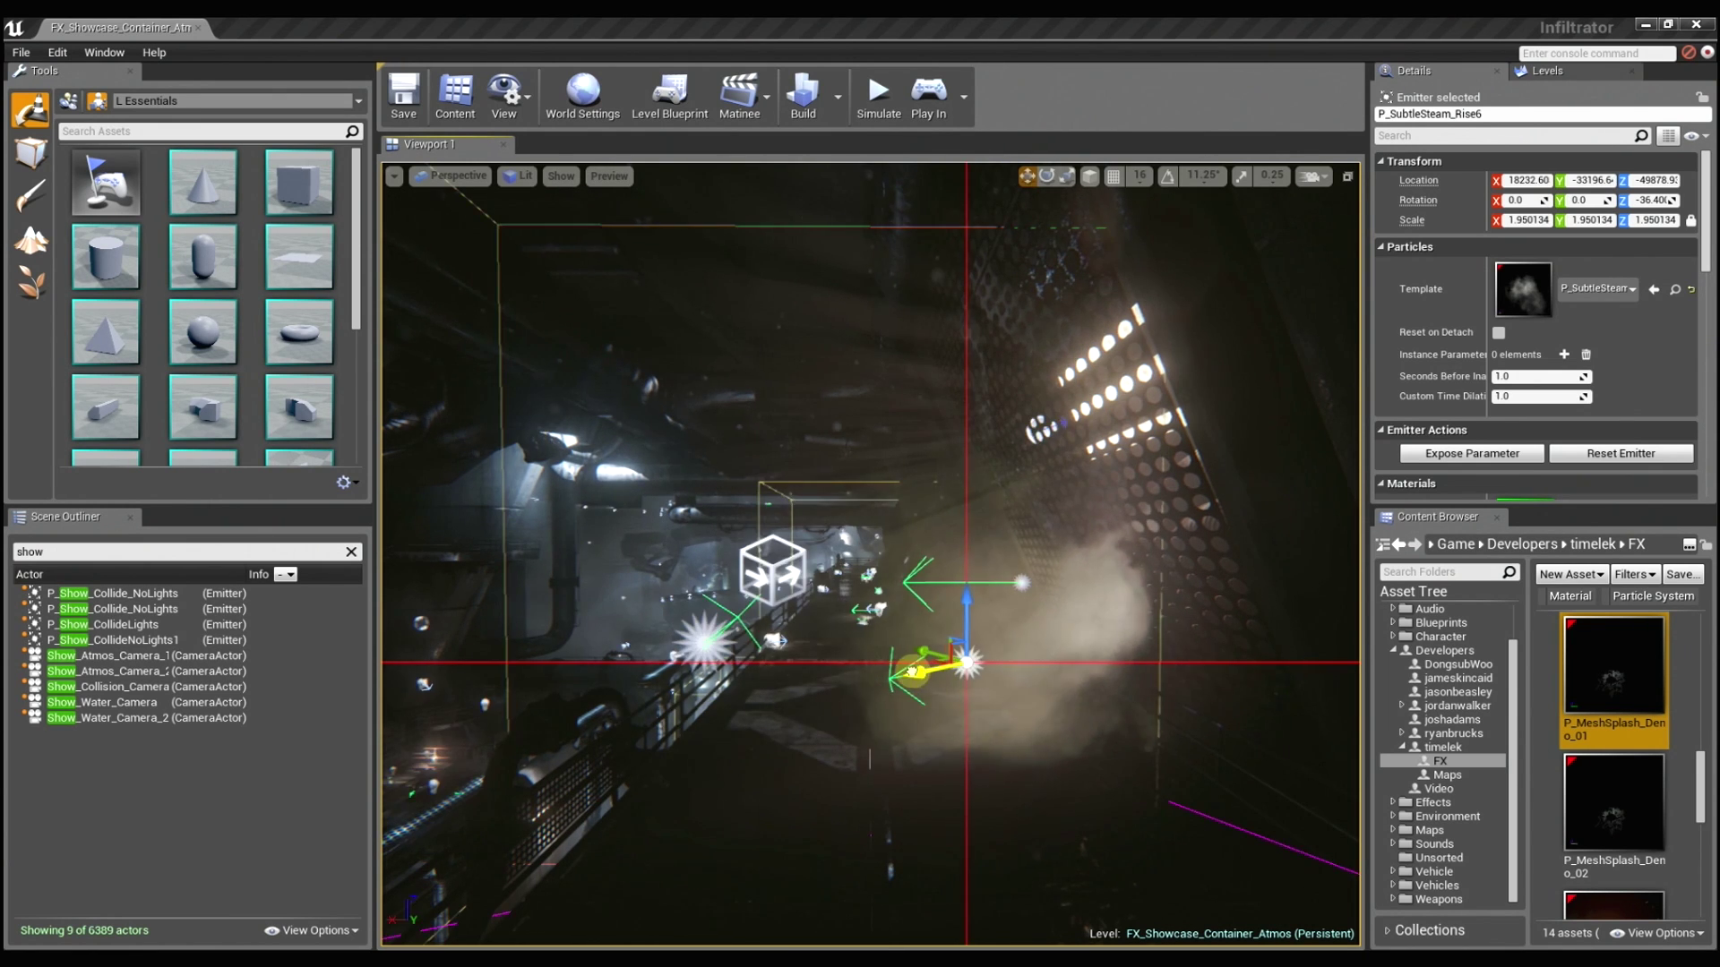
drag(912, 671, 924, 671)
key(g)
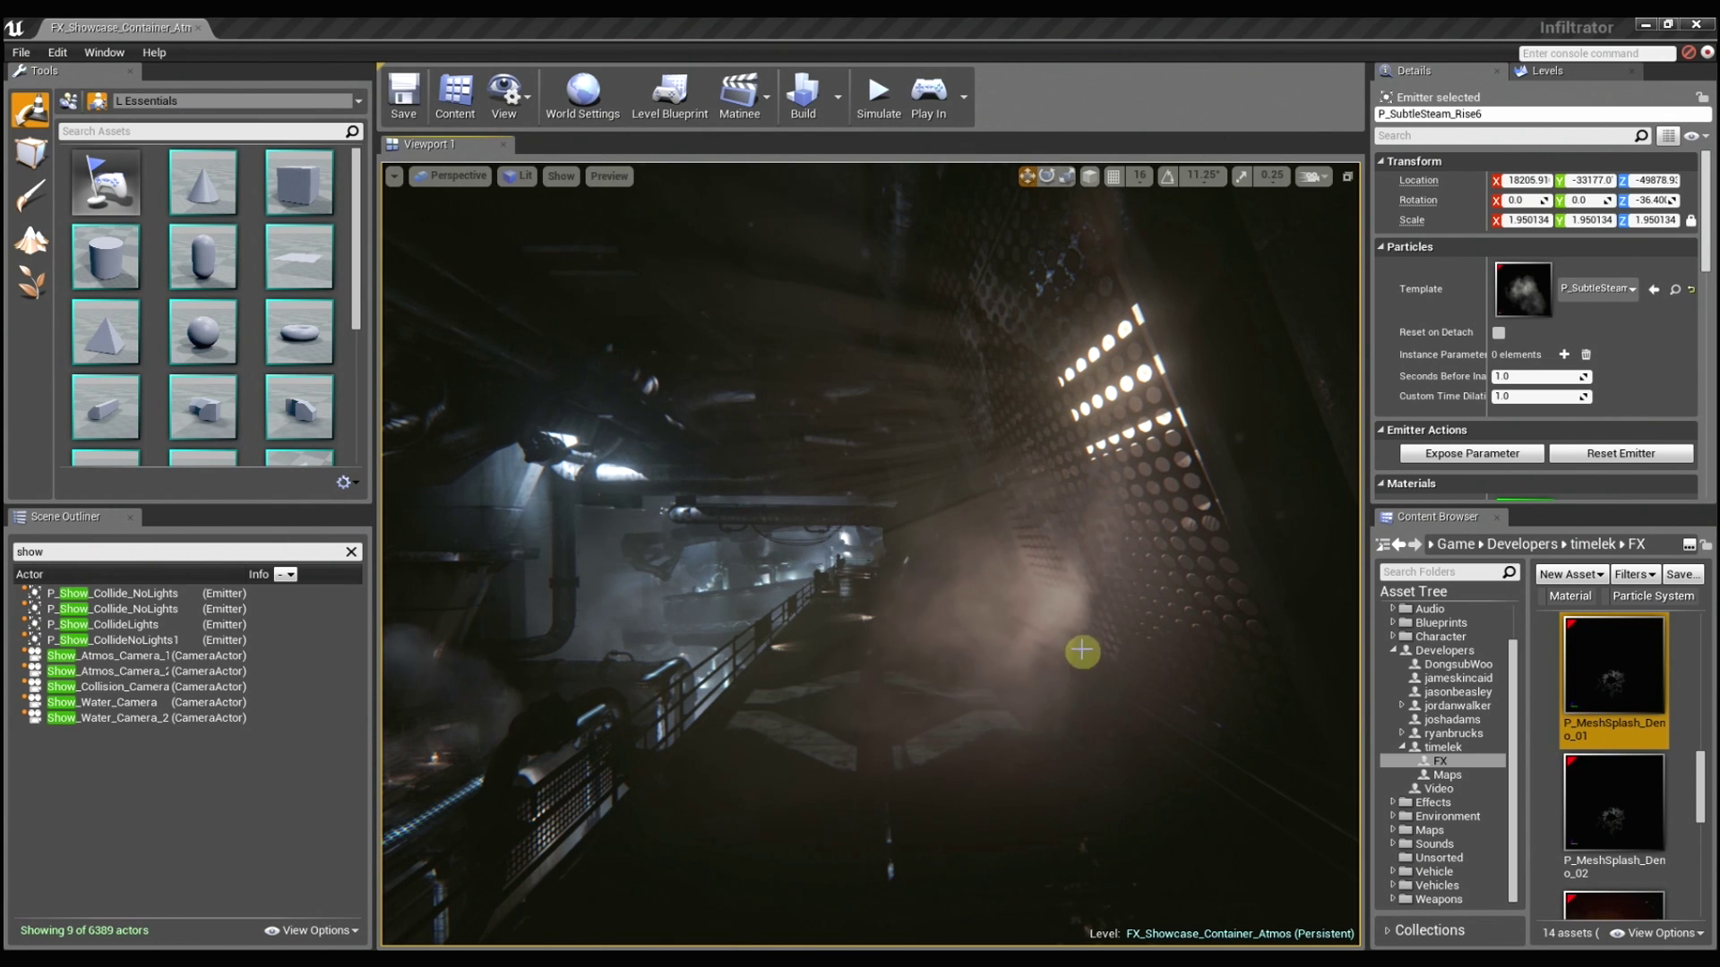
right_drag(1082, 651, 1120, 631)
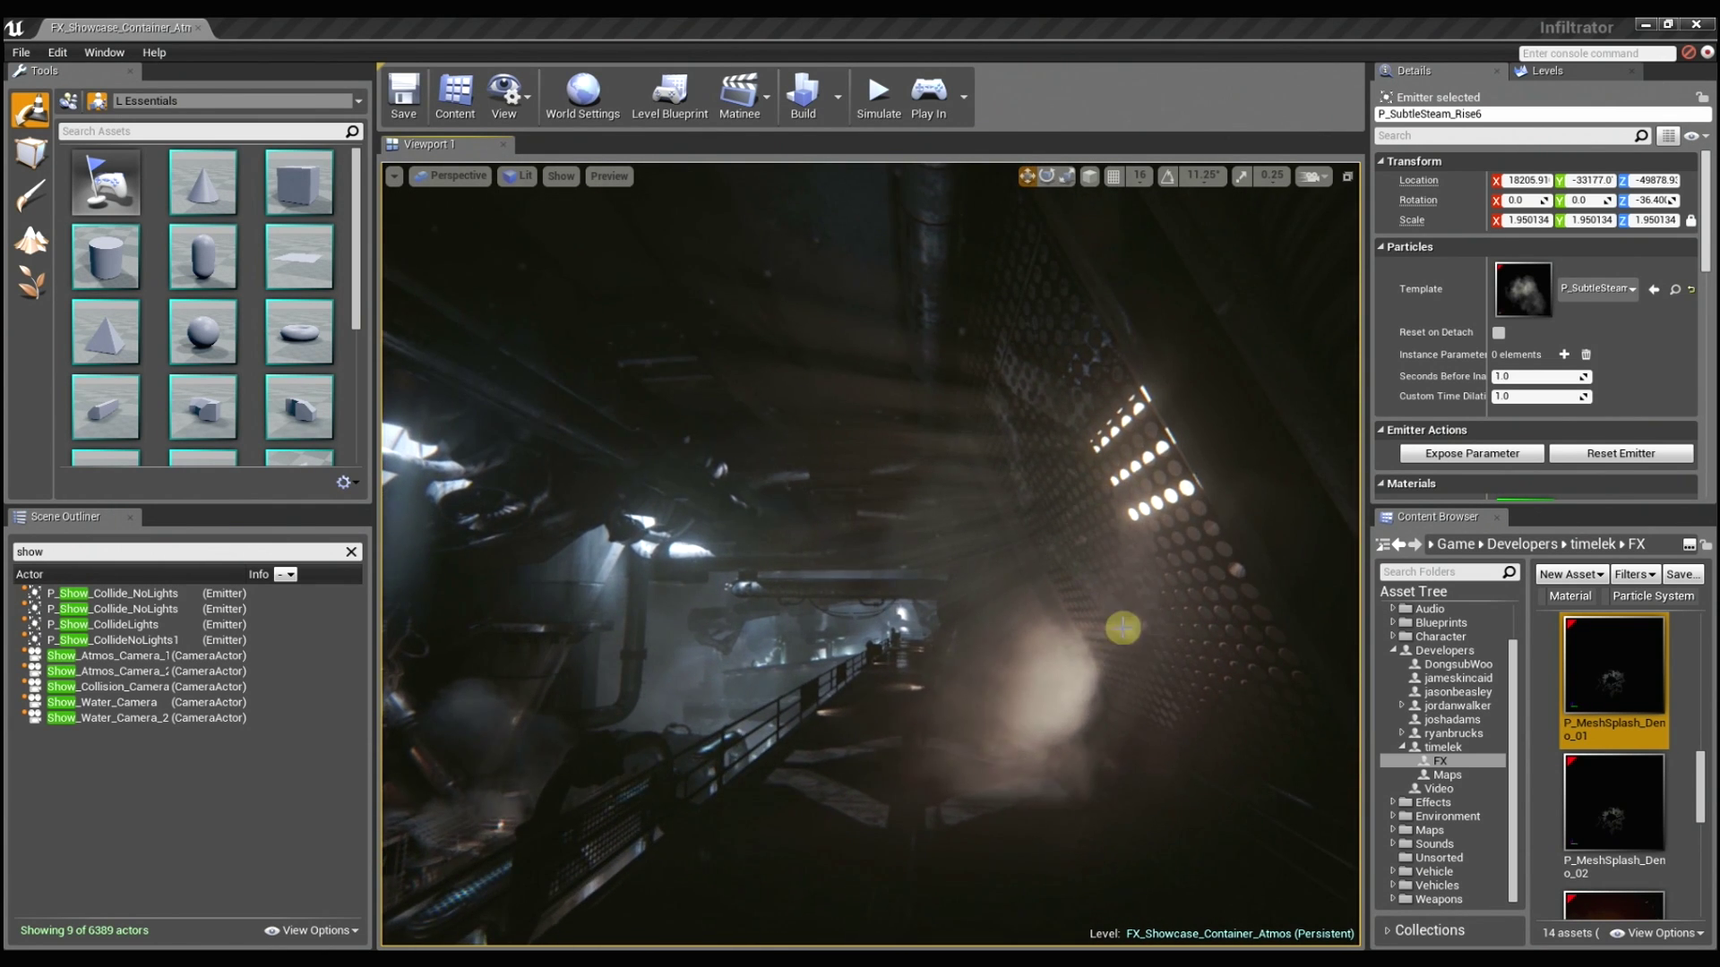